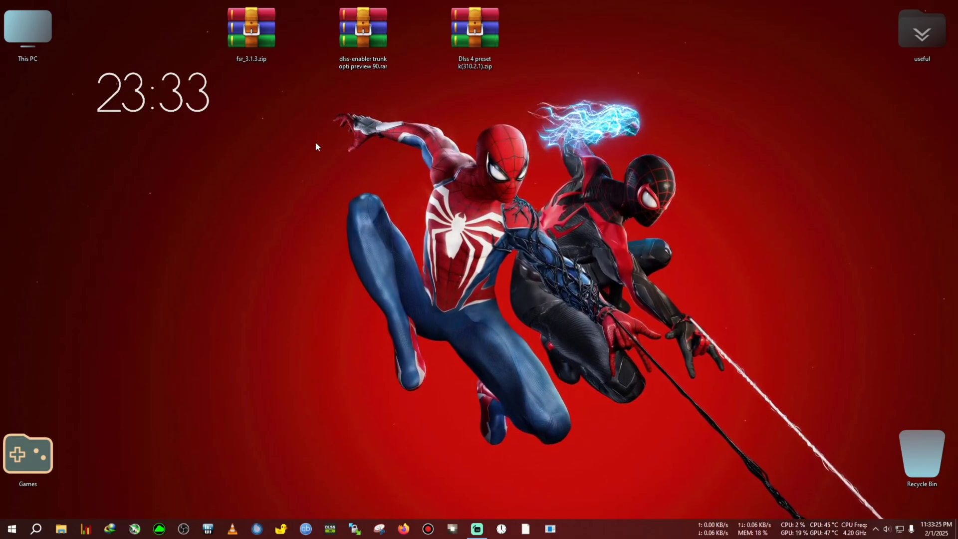
Step: Arrange the fsr_3.1.3, dlss-enabler and Dlss 4 preset archives along the desktop top
left_click(265, 52)
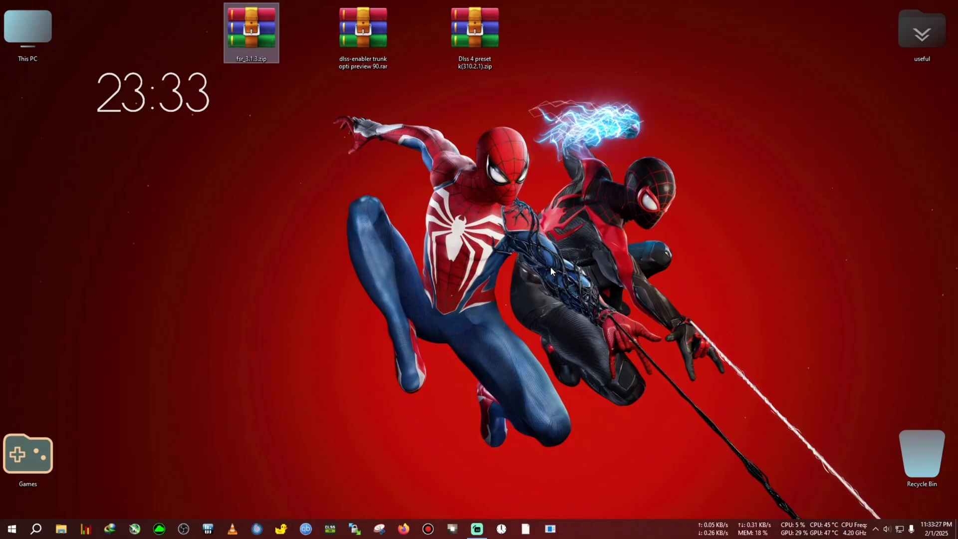
left_click_drag(475, 31, 639, 58)
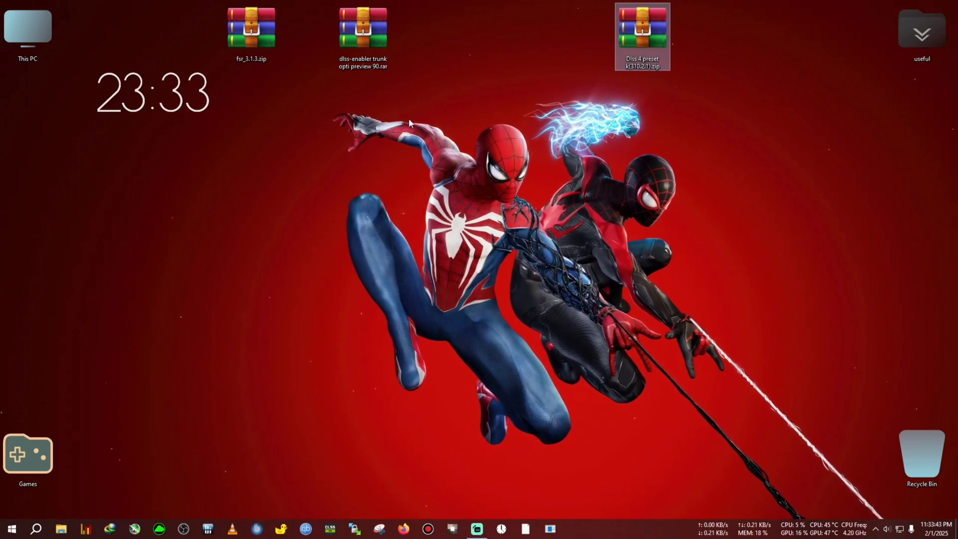
left_click_drag(379, 43, 458, 45)
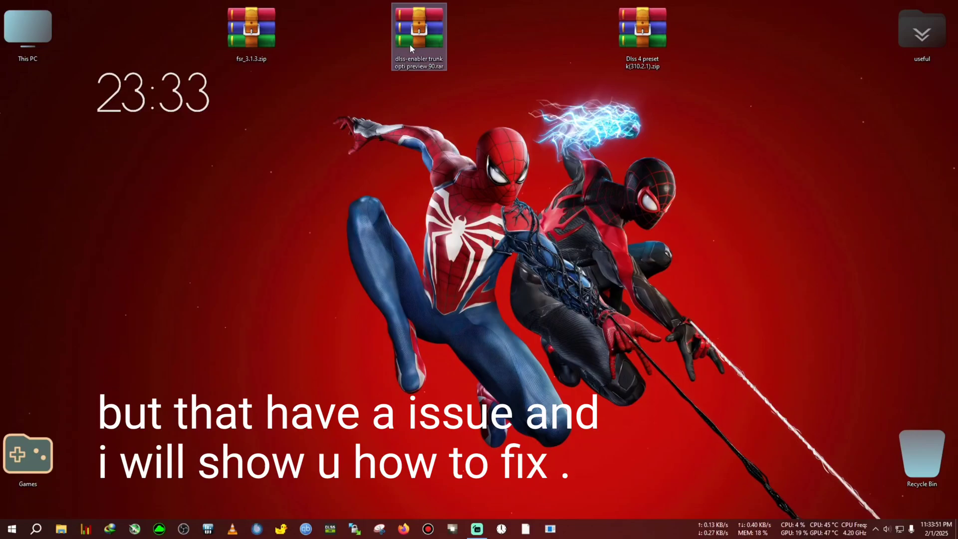
left_click_drag(410, 45, 355, 38)
left_click_drag(642, 31, 491, 39)
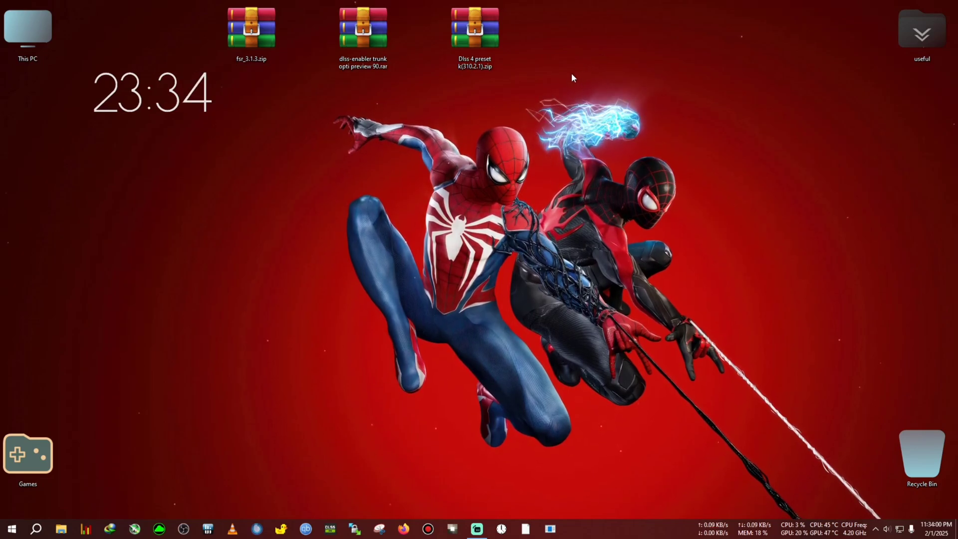
left_click(256, 60)
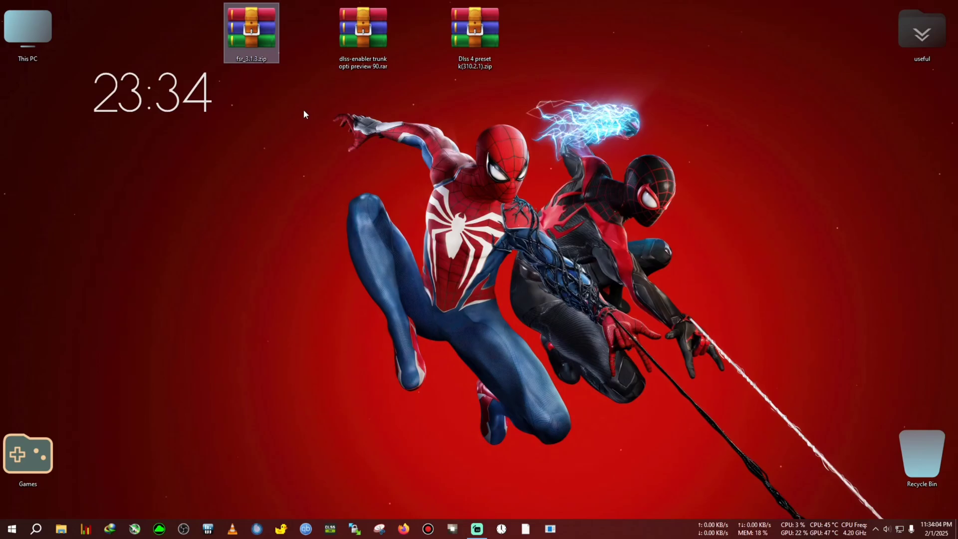
left_click(355, 65)
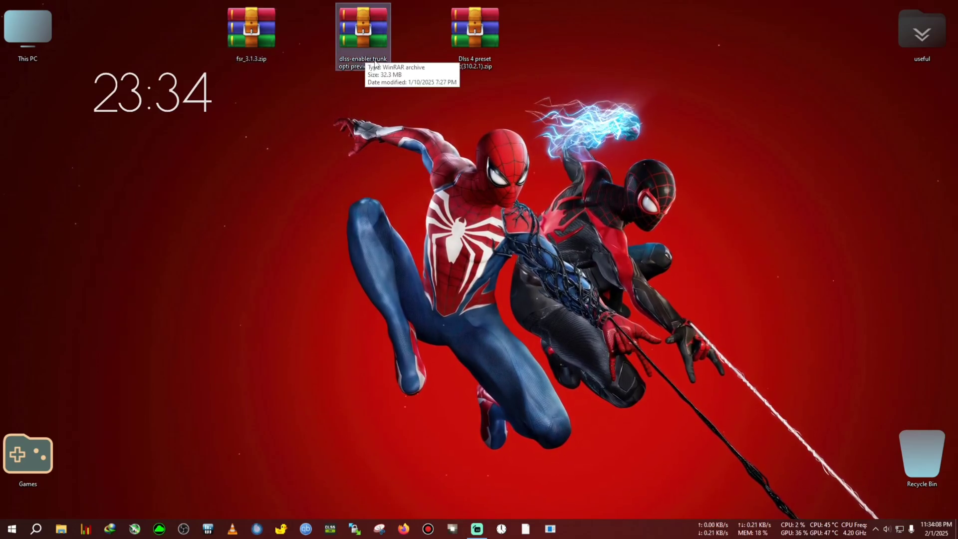
left_click(274, 39)
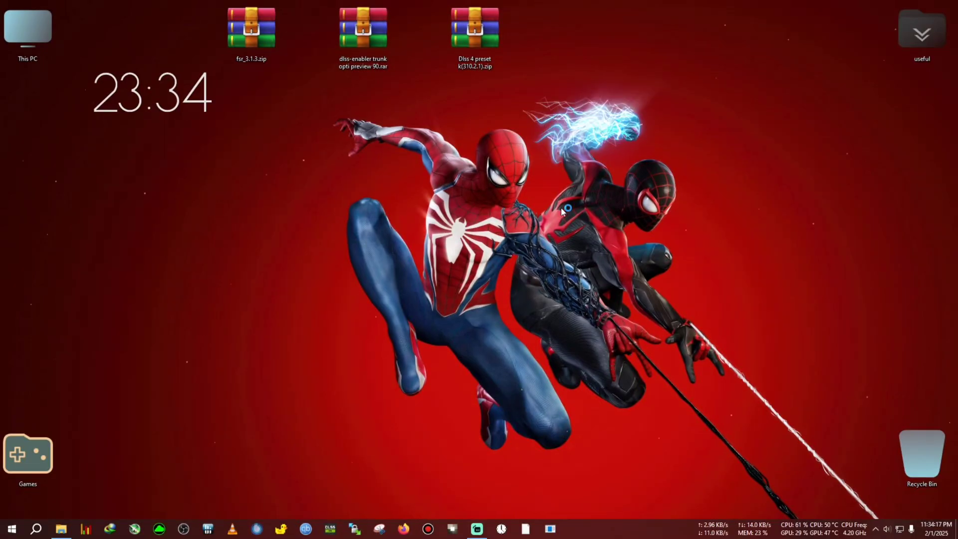
Step: Start the Spider-Man 2 launcher, set Upscale Method to FSR 3.1.0, and quit the launcher
left_click(532, 204)
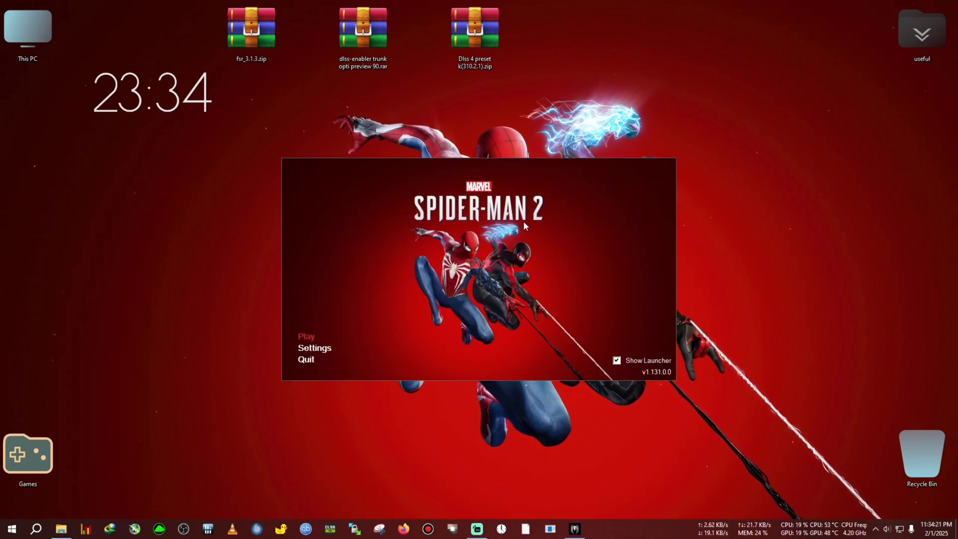
left_click(316, 352)
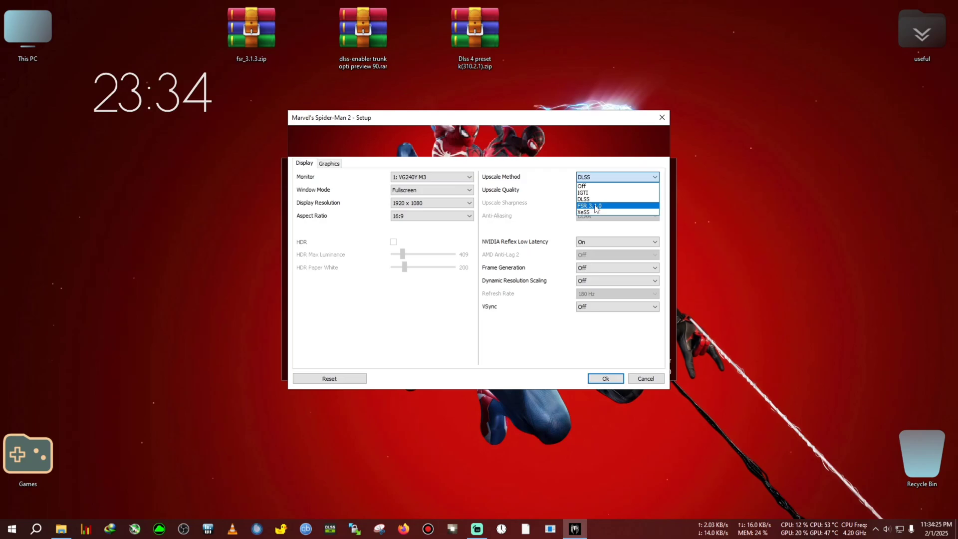
left_click(595, 205)
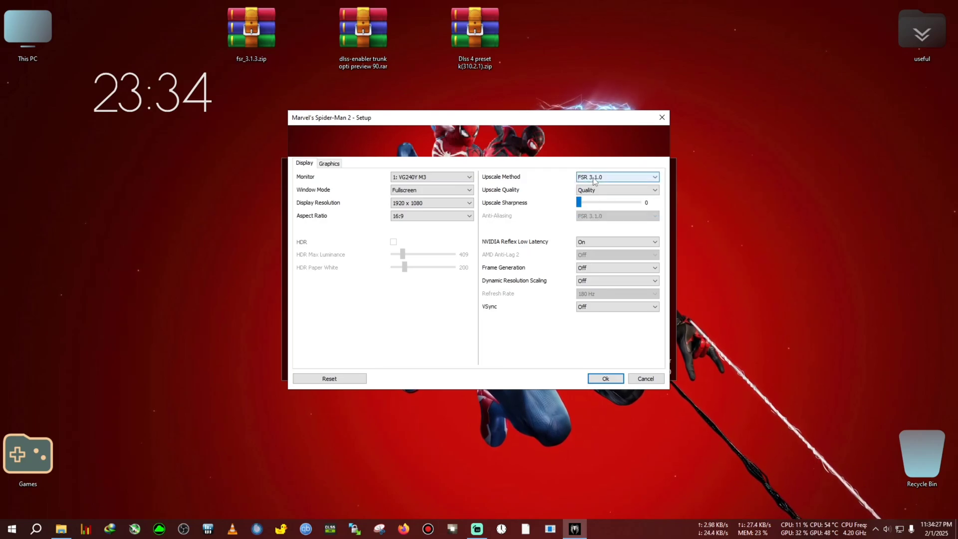
left_click(646, 379)
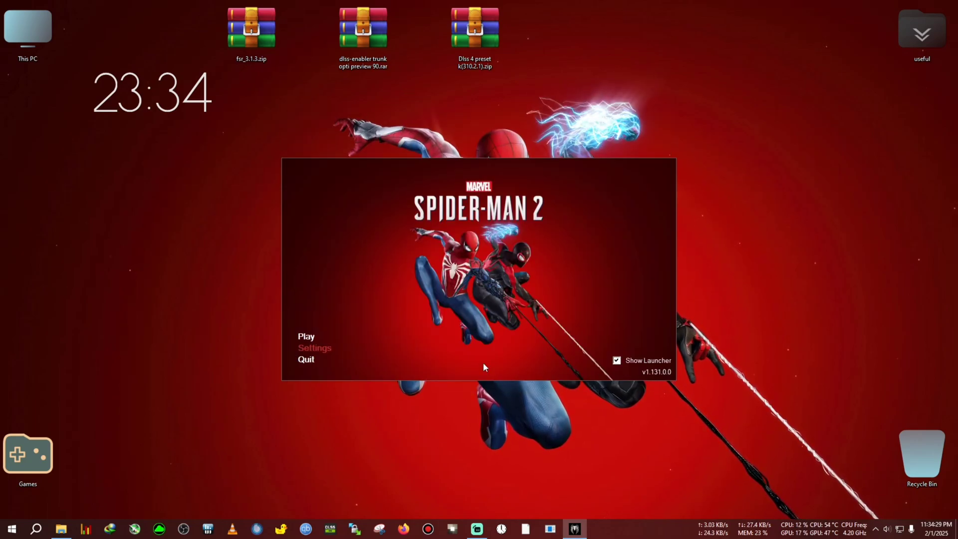
left_click(312, 360)
Step: Extract fsr_3.1.3.zip and copy both amd_fidelityfx DLLs from its bin folder
right_click(248, 46)
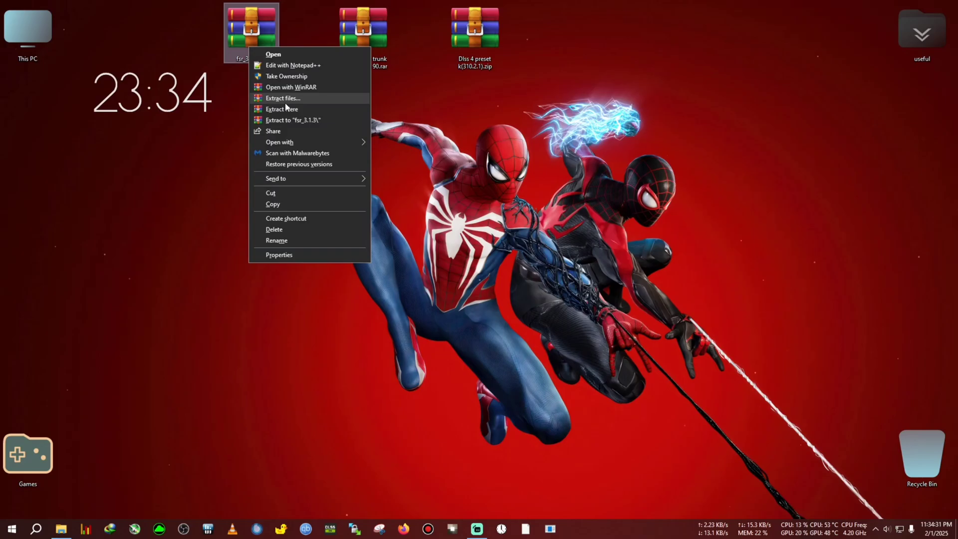
left_click(259, 193)
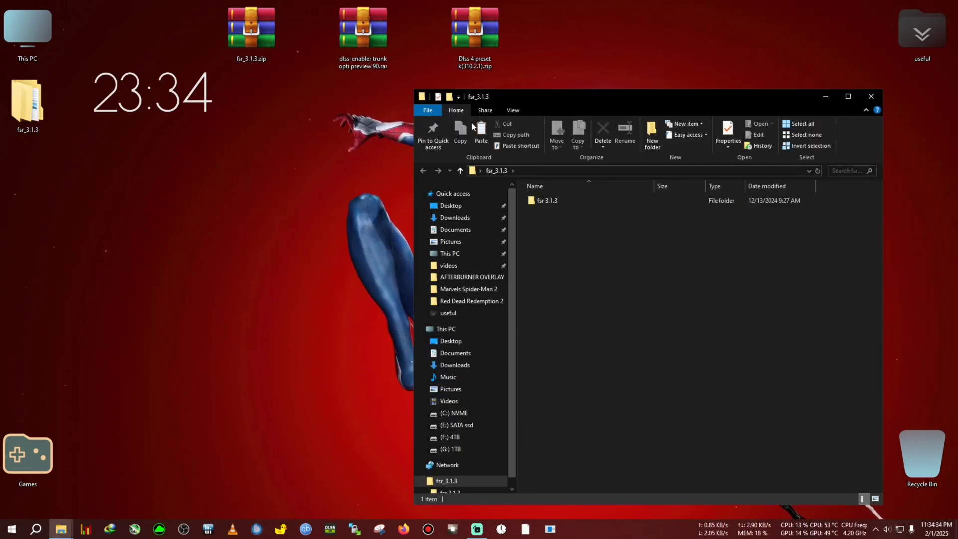
left_click_drag(494, 99, 359, 132)
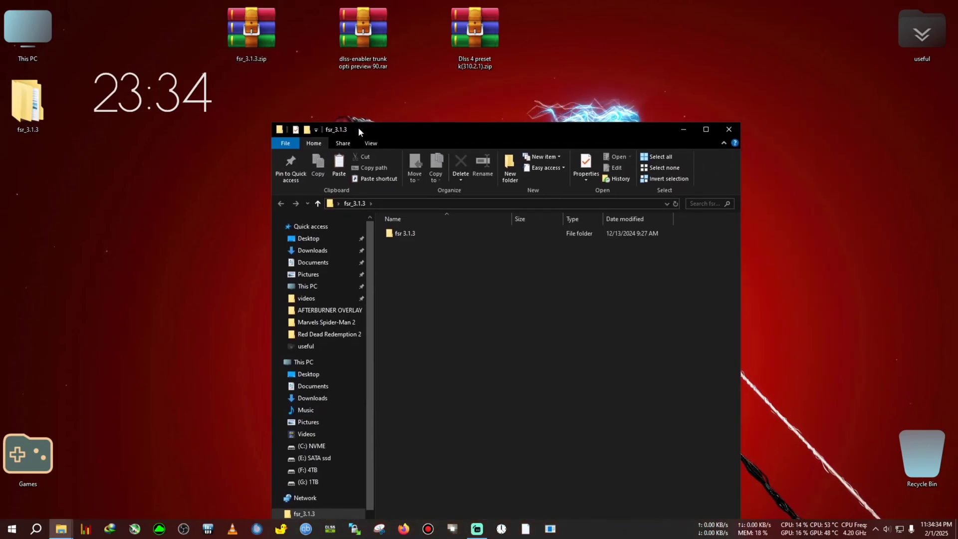
double_click(424, 236)
double_click(402, 237)
left_click_drag(474, 273, 418, 239)
right_click(458, 243)
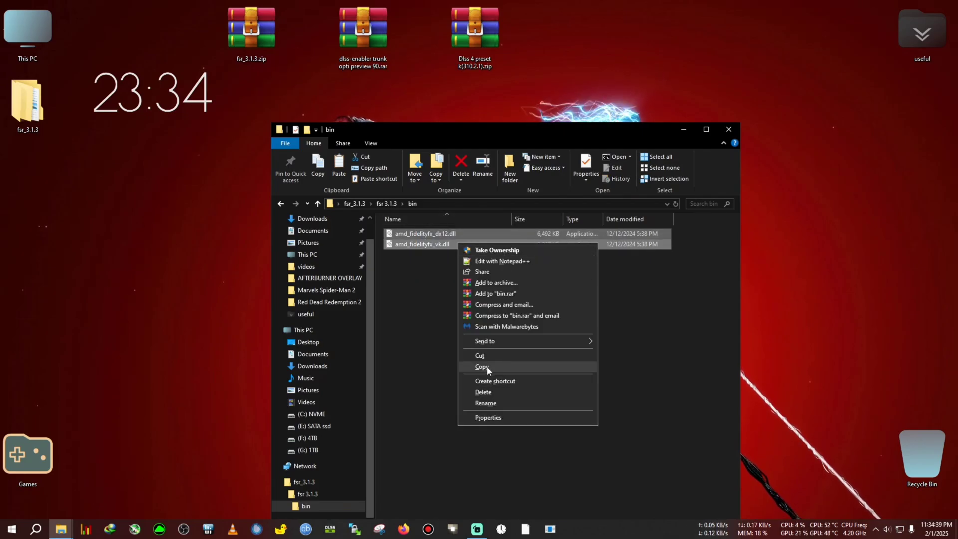
left_click(482, 367)
Step: Paste the DLLs into E:\Marvels-Spider-Man 2\Marvels Spider-Man 2, replace the originals, and close the windows
double_click(44, 459)
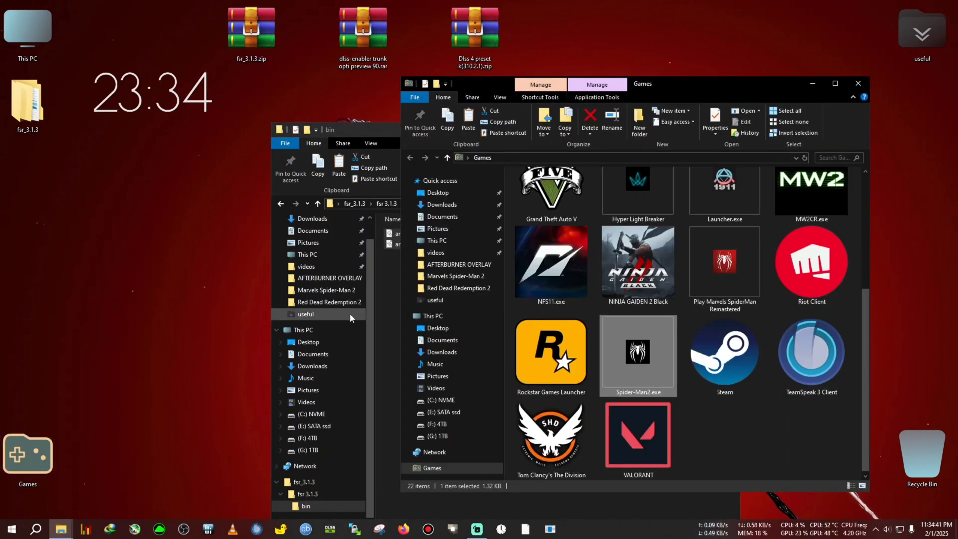
double_click(28, 32)
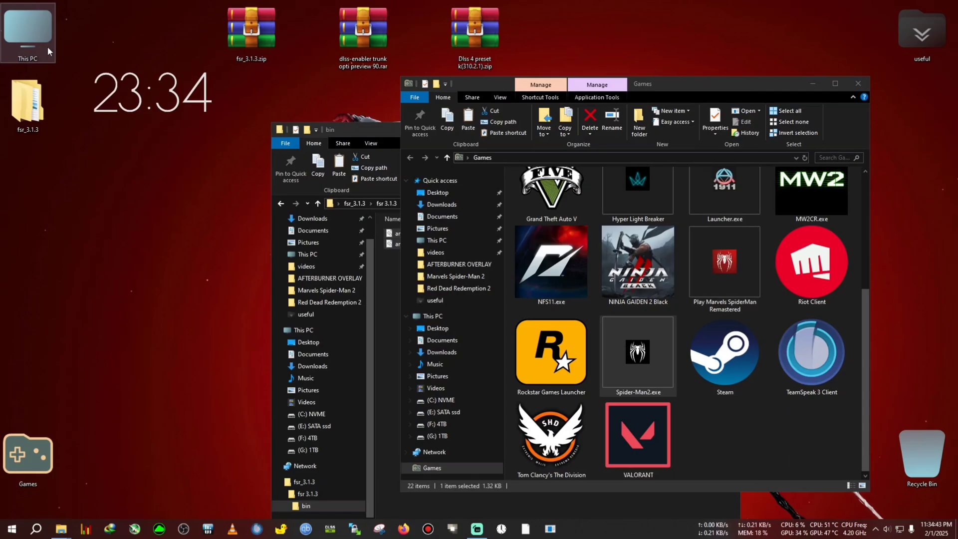
double_click(553, 134)
double_click(442, 175)
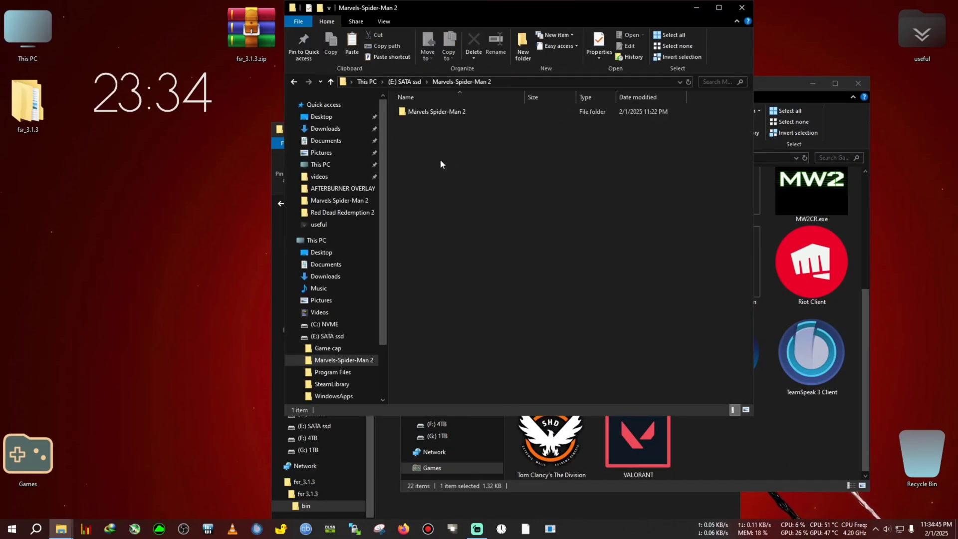
double_click(426, 106)
scroll(600, 287, "down", 3)
scroll(600, 286, "down", 4)
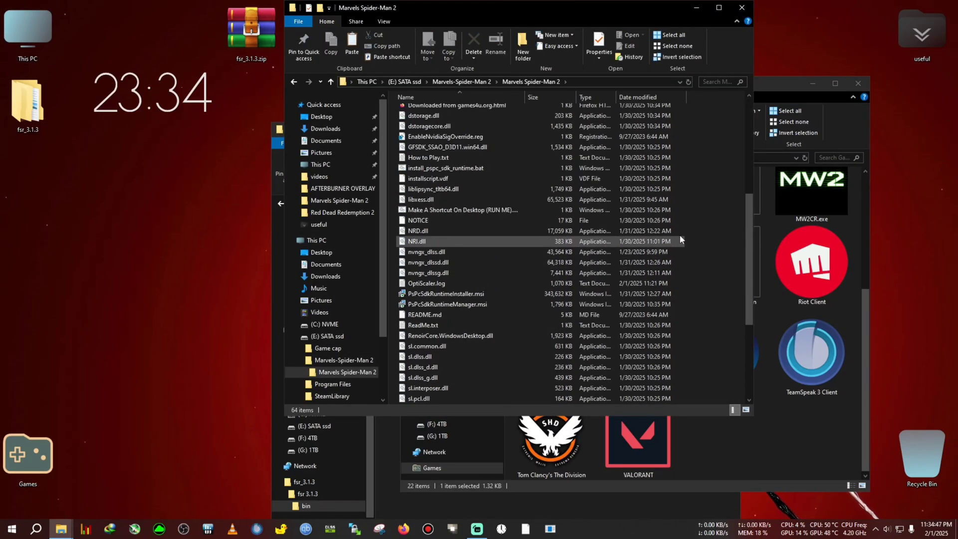
right_click(689, 223)
left_click(722, 289)
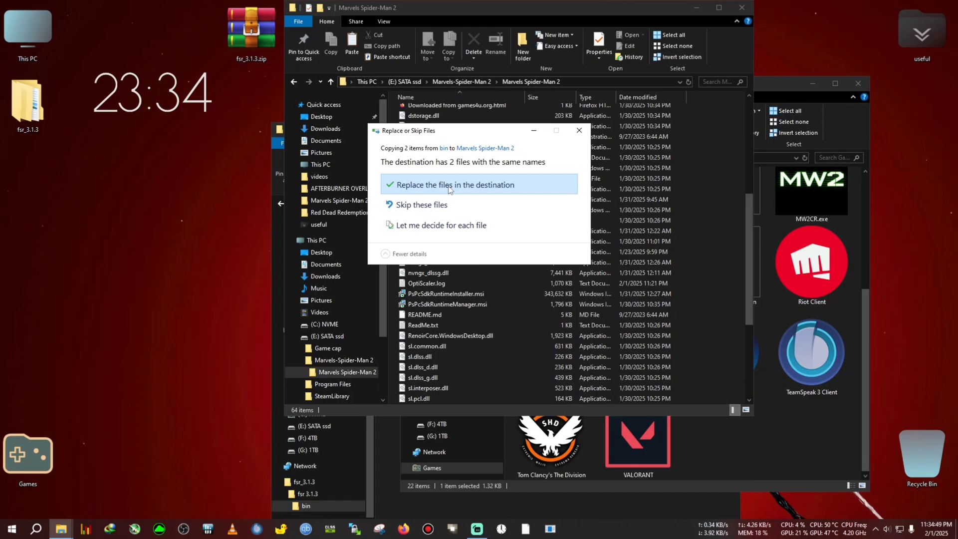
left_click(547, 184)
left_click(742, 8)
left_click(858, 83)
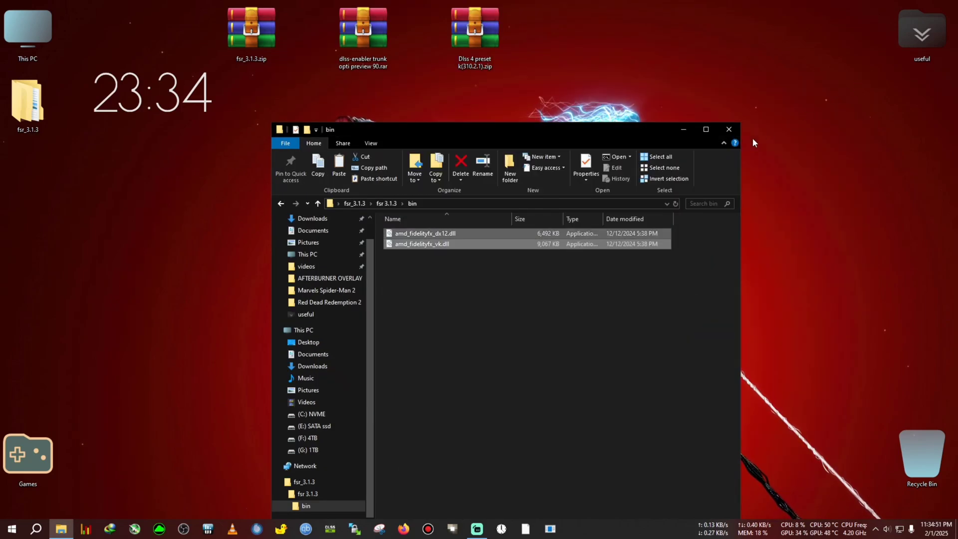
left_click(737, 131)
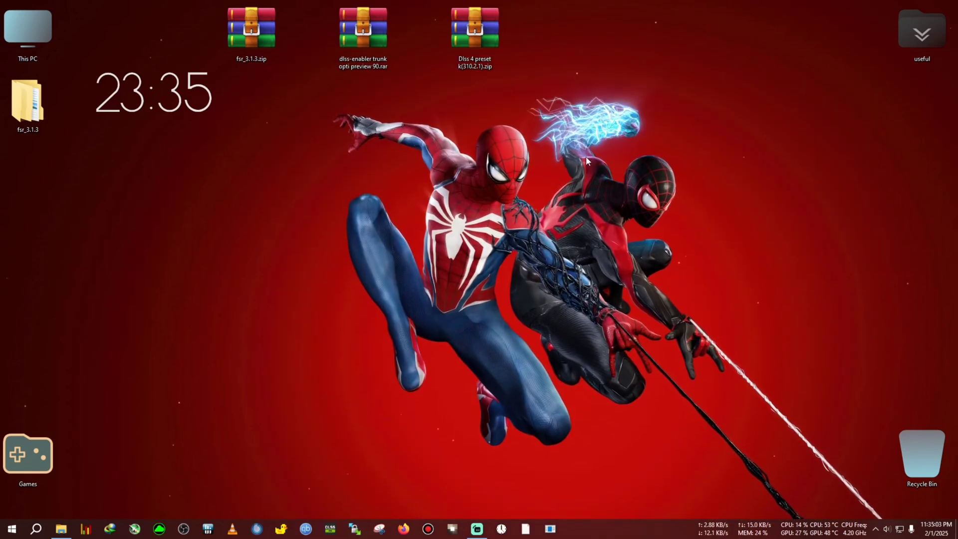
Step: Select FSR 3.1.3 in the launcher Setup's Upscale Method list, then close the Setup window
left_click(321, 349)
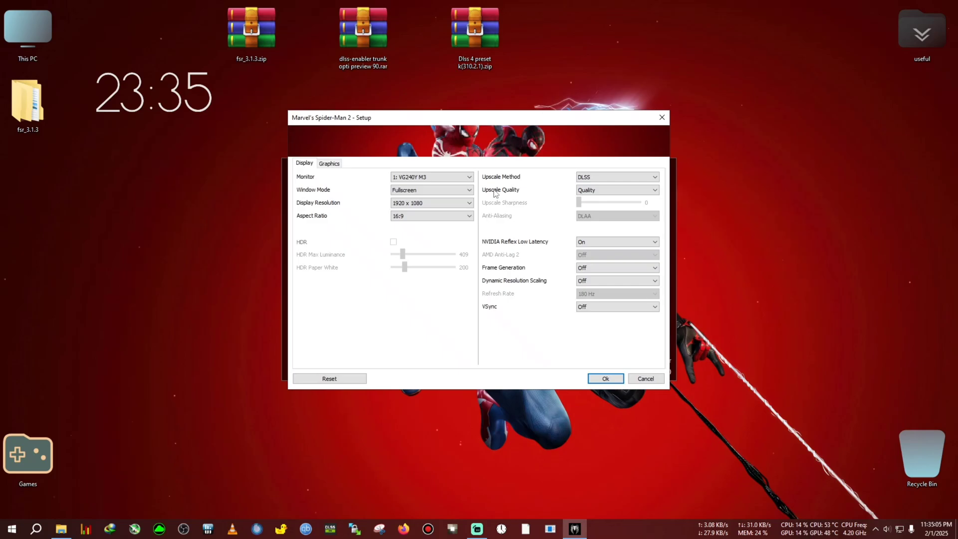
left_click_drag(493, 122, 339, 137)
left_click(464, 191)
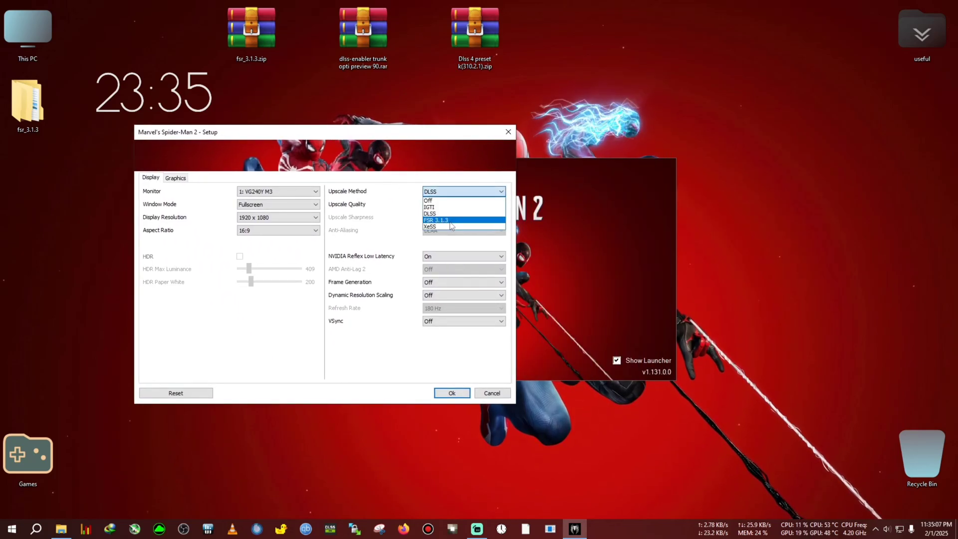
left_click(449, 220)
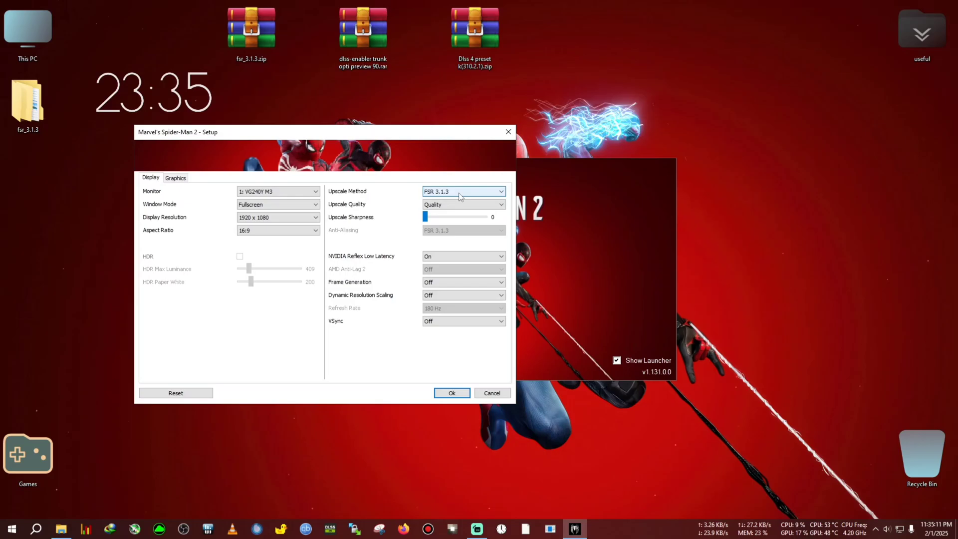
left_click(486, 393)
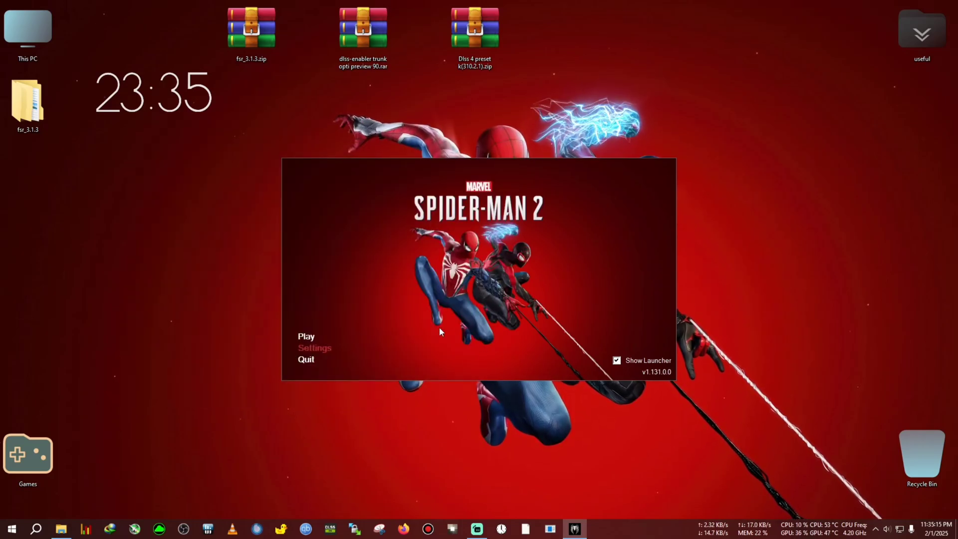
Step: Quit the launcher, extract the dlss-enabler archive to the desktop, and run the DLSS Enabler installer
left_click(308, 361)
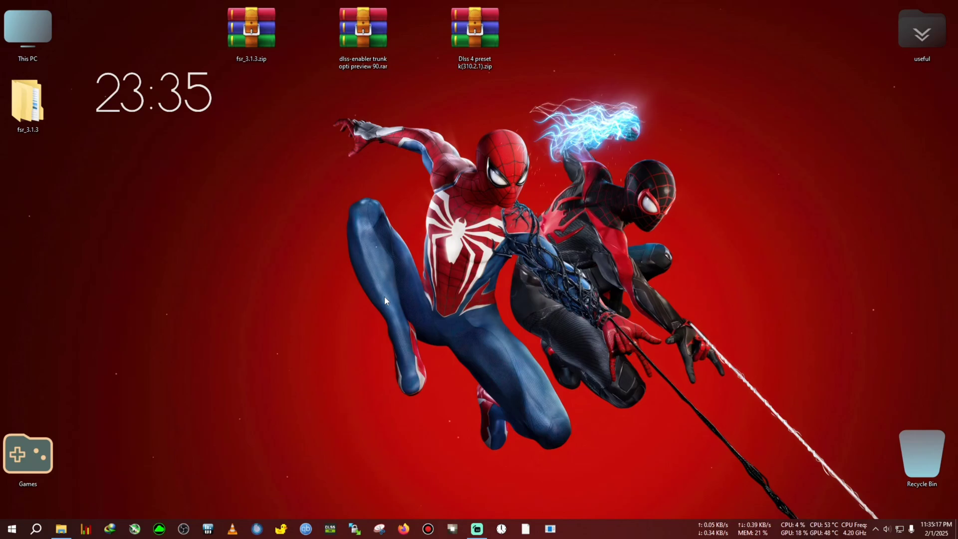
right_click(363, 37)
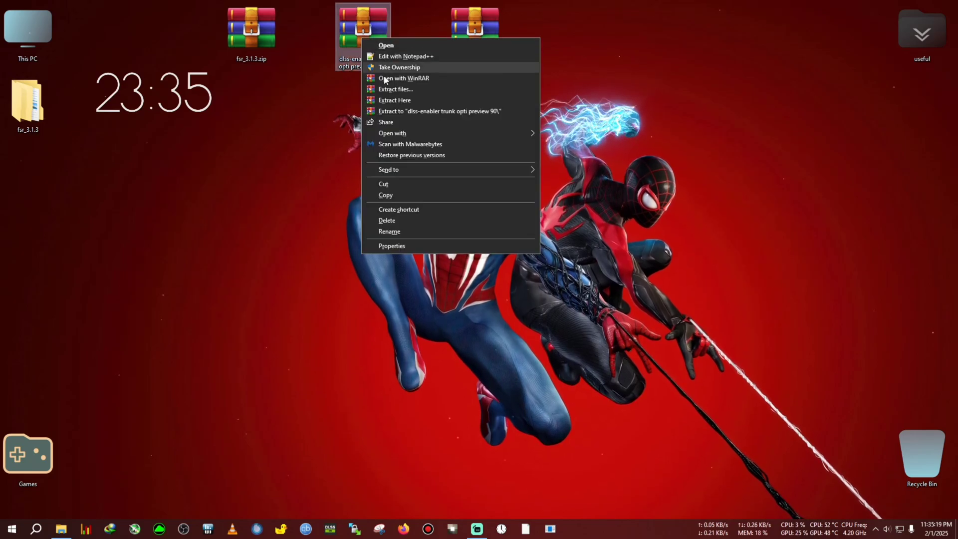
left_click(409, 112)
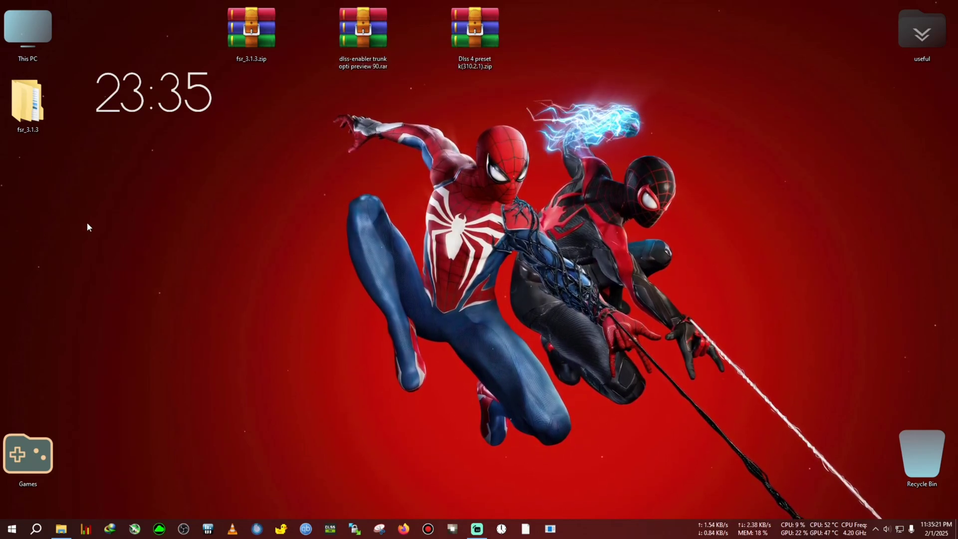
left_click(37, 195)
double_click(37, 194)
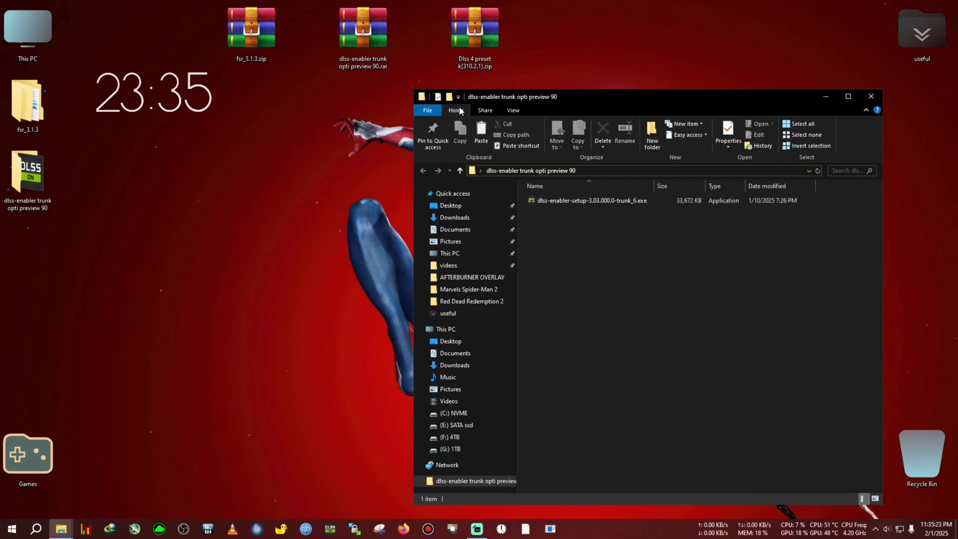
left_click_drag(460, 106, 298, 129)
left_click(422, 218)
double_click(422, 217)
Step: Accept the DLSS Enabler license agreement and continue to the destination page
left_click(656, 113)
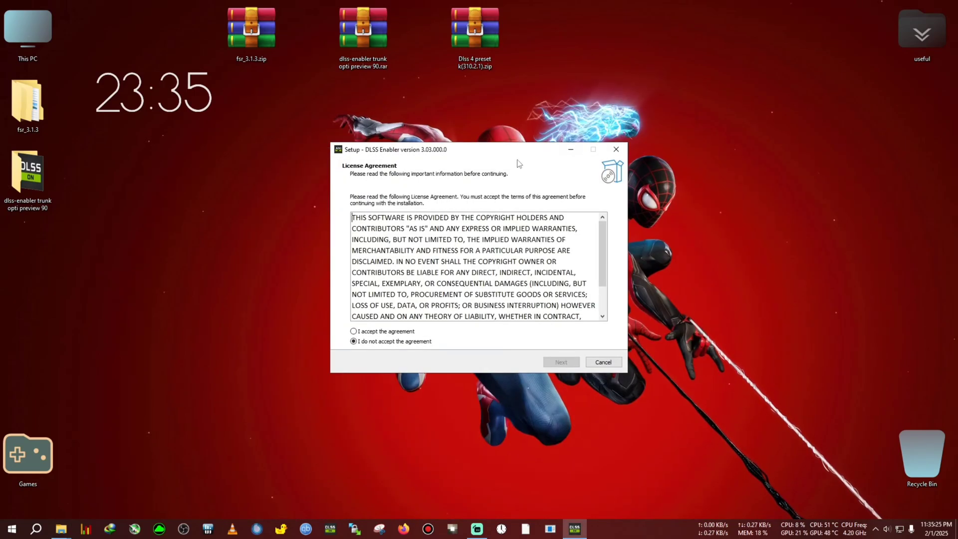
left_click_drag(450, 167, 204, 181)
left_click(177, 365)
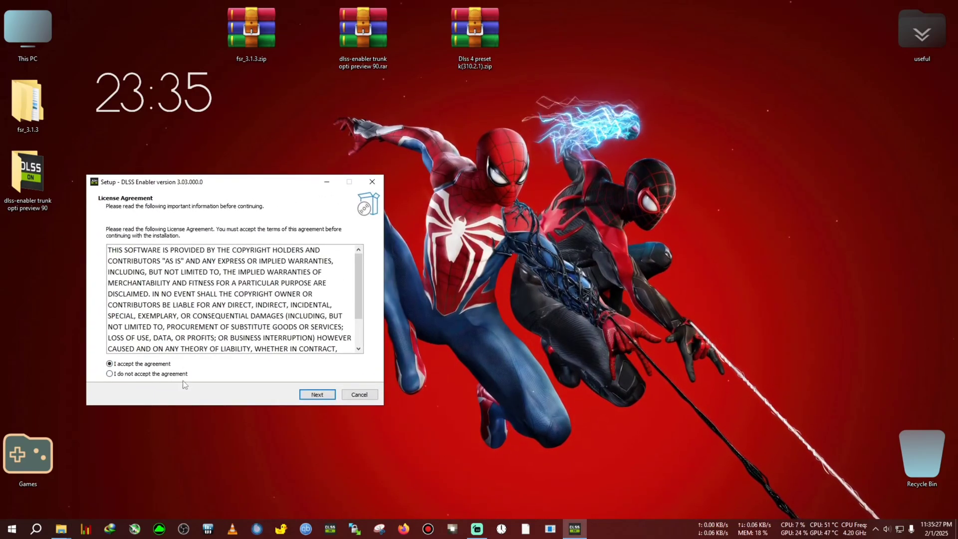
left_click(317, 394)
left_click(317, 394)
Step: Copy the E:\Marvels-Spider-Man 2\Marvels Spider-Man 2 path from Explorer into the setup destination field
double_click(50, 54)
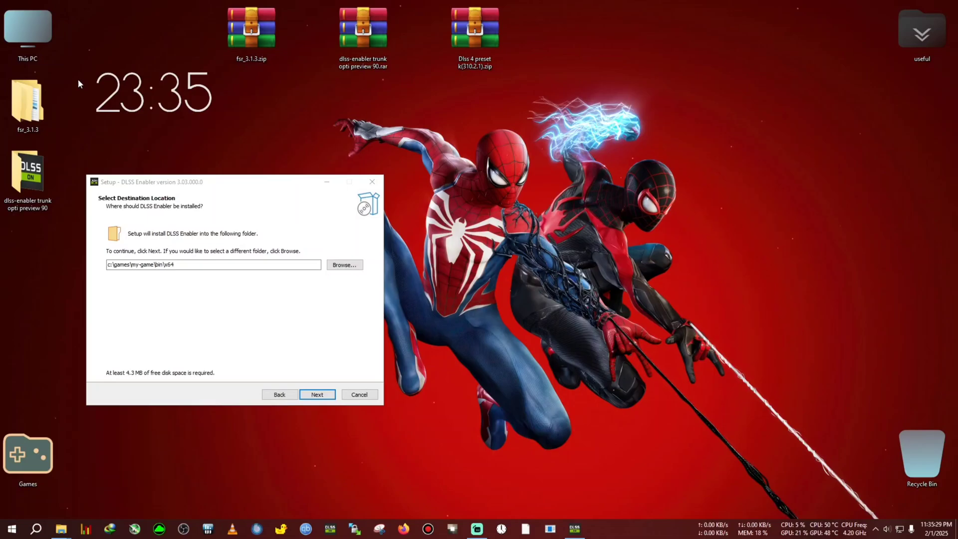
left_click(531, 138)
double_click(531, 137)
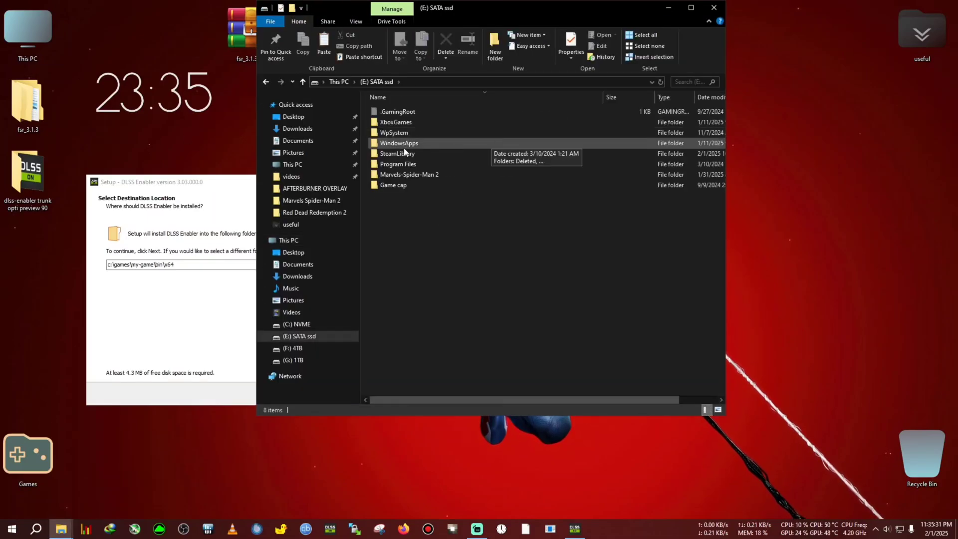
double_click(419, 178)
double_click(413, 115)
left_click_drag(460, 7, 556, 7)
scroll(508, 335, "down", 10)
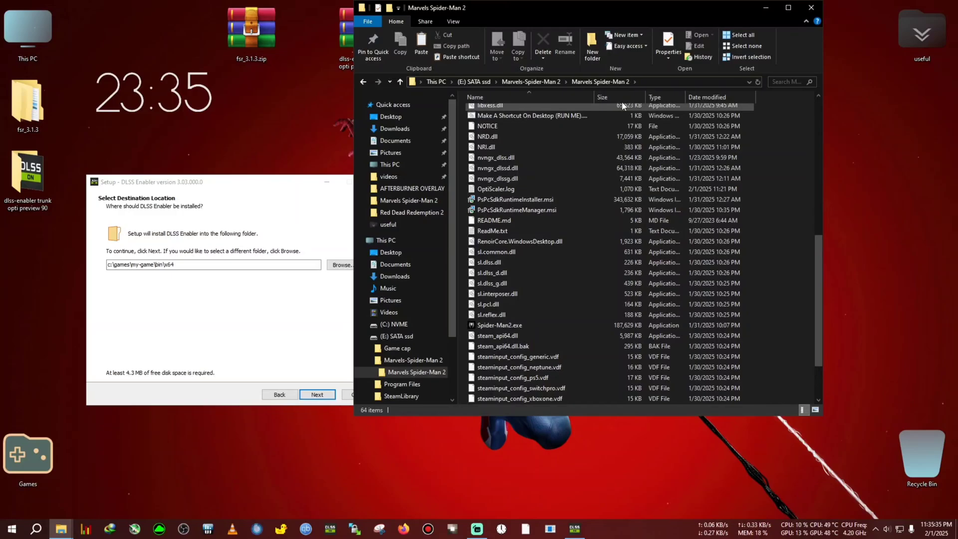
right_click(508, 88)
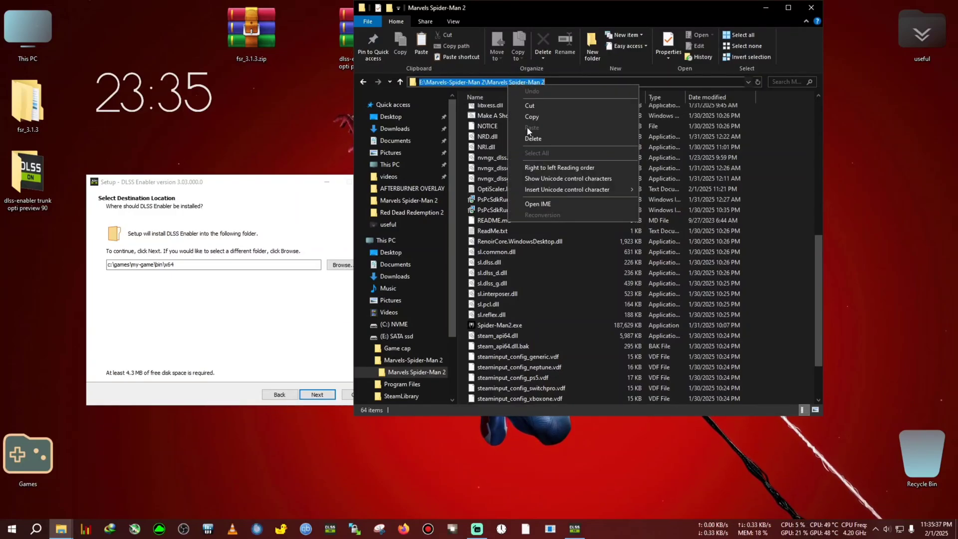
left_click(529, 117)
left_click(170, 280)
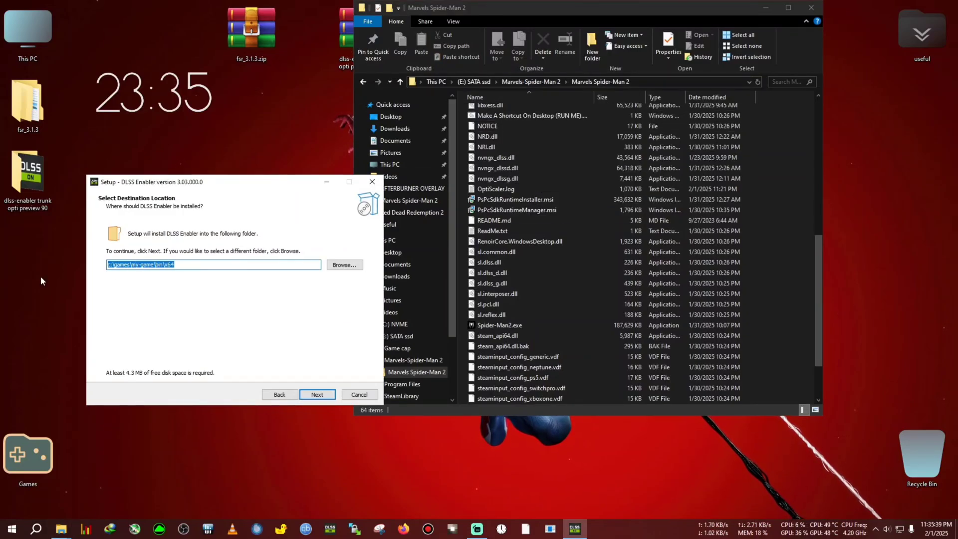
key("BackSpace")
key("ctrl+v")
Step: Install DLSS Enabler with Optiscaler 0.6 and the driver-signature .reg files, then finish setup
left_click(318, 394)
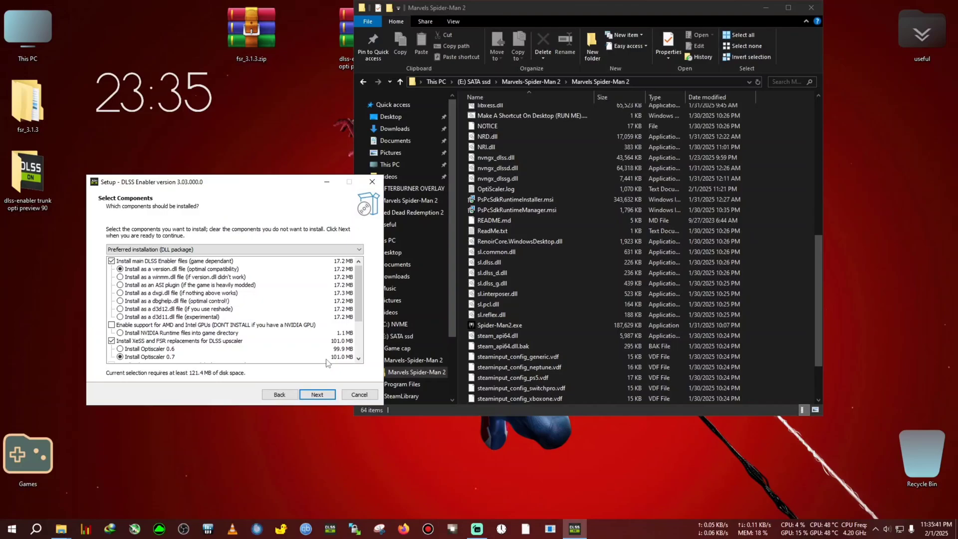
left_click_drag(279, 183, 290, 169)
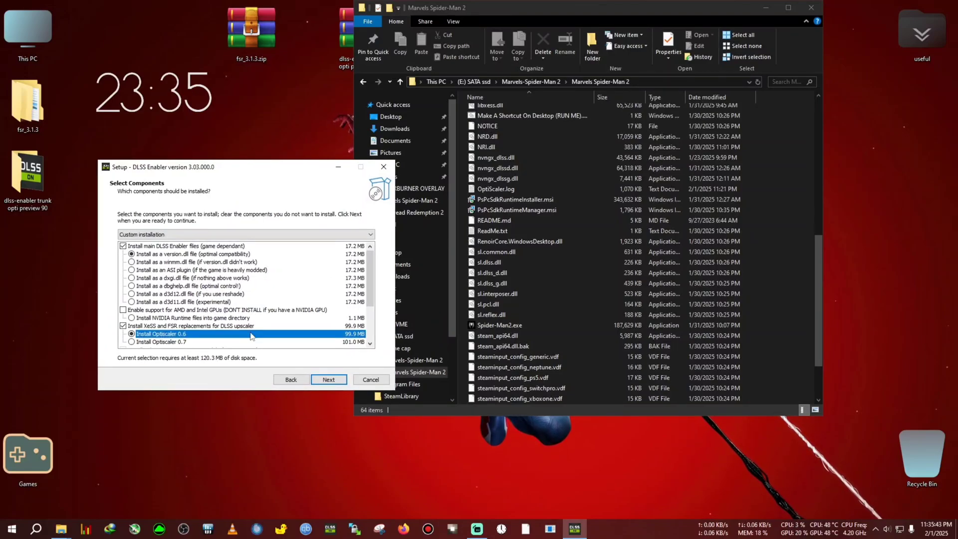
scroll(269, 334, "down", 1)
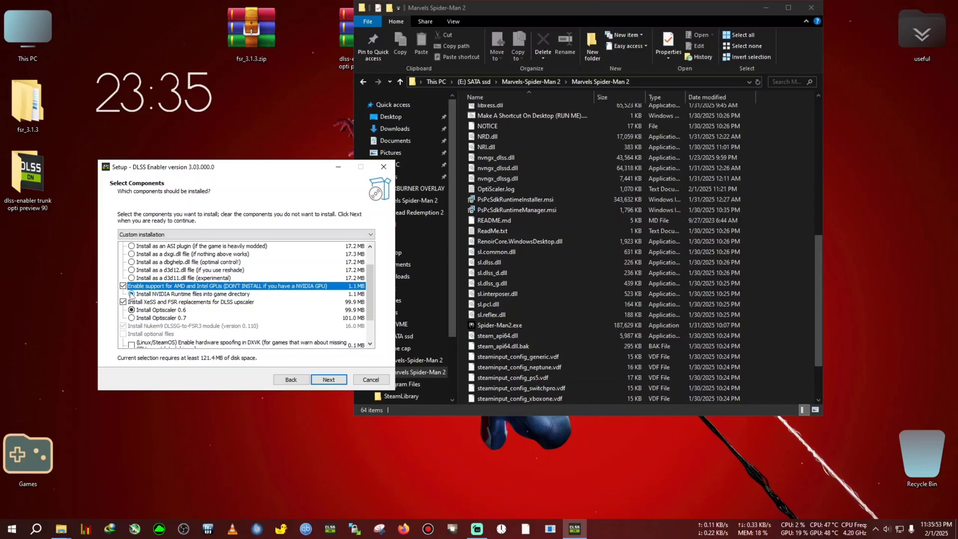
scroll(336, 303, "down", 2)
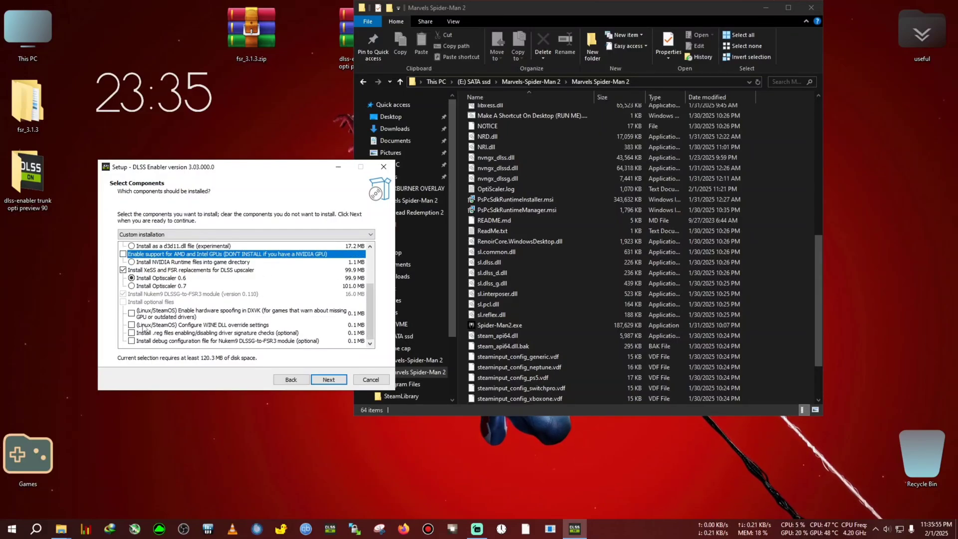
left_click(134, 334)
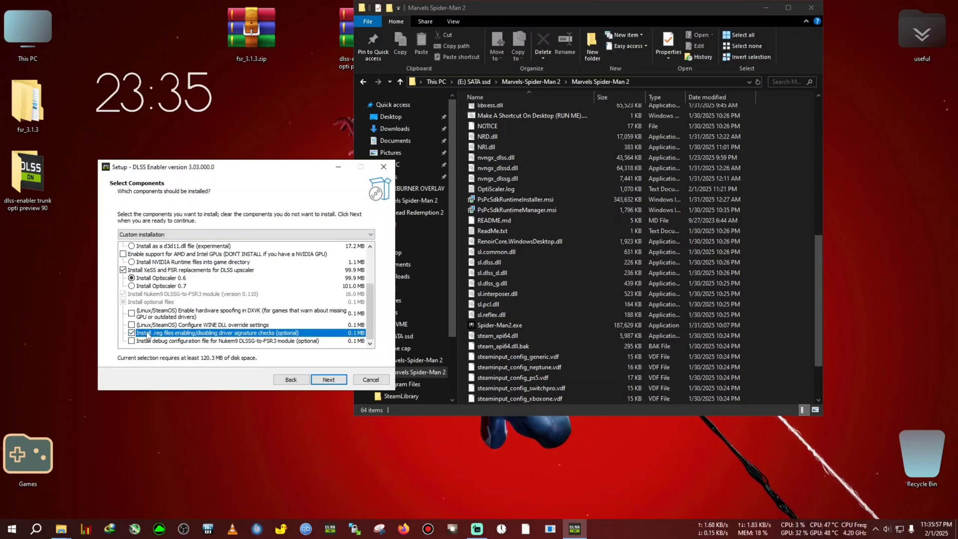
left_click(330, 380)
left_click(330, 379)
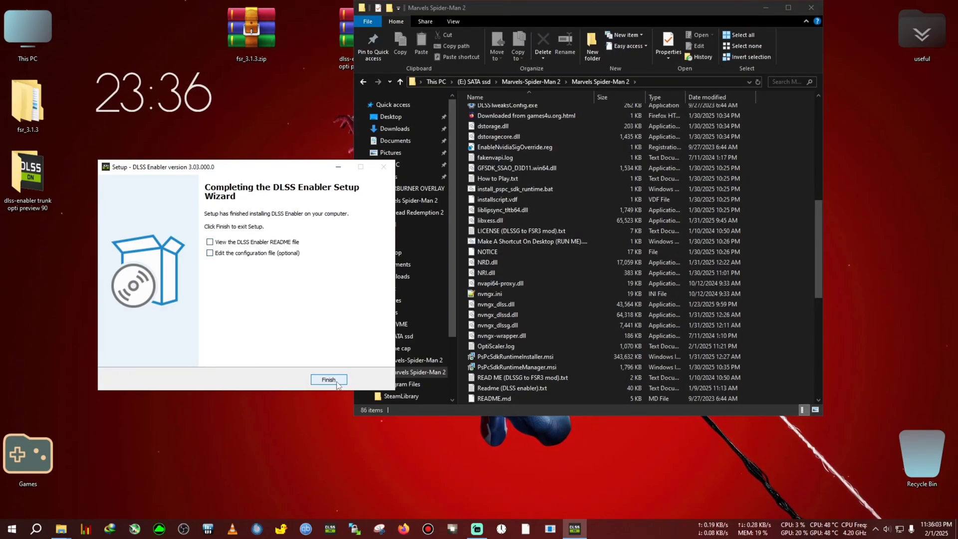
left_click(337, 382)
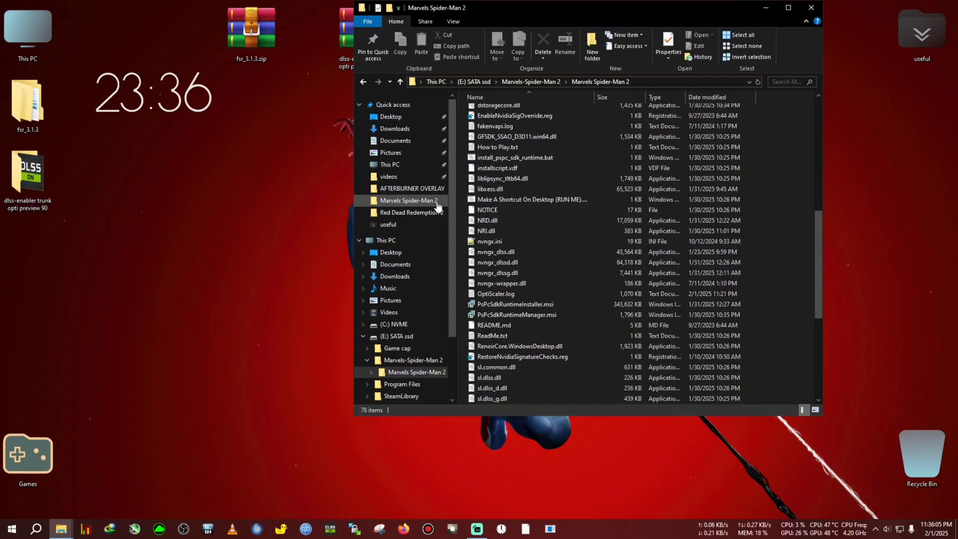
Step: Move the game folder window aside and place the Dlss 4 preset k(310.2.1).zip icon at the right
left_click_drag(530, 9, 480, 96)
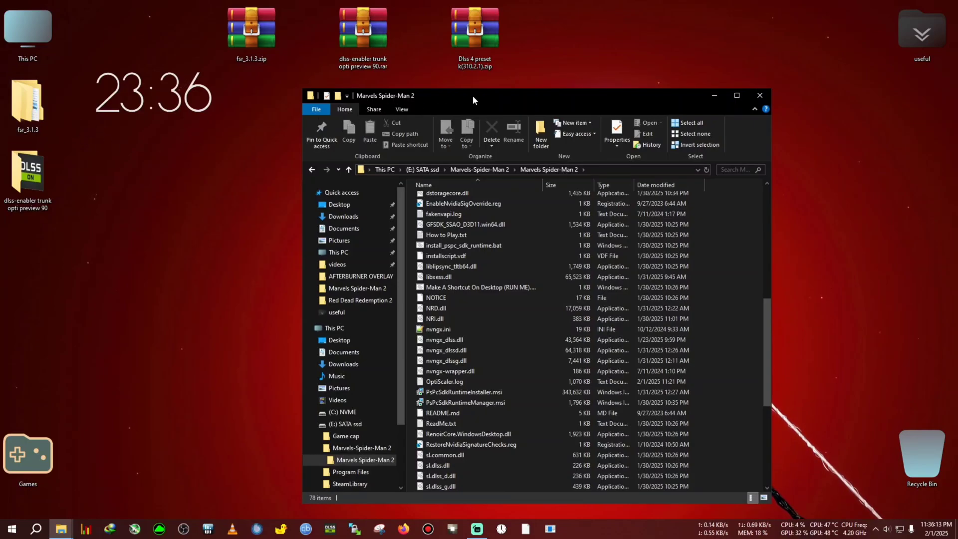
left_click_drag(473, 99, 375, 99)
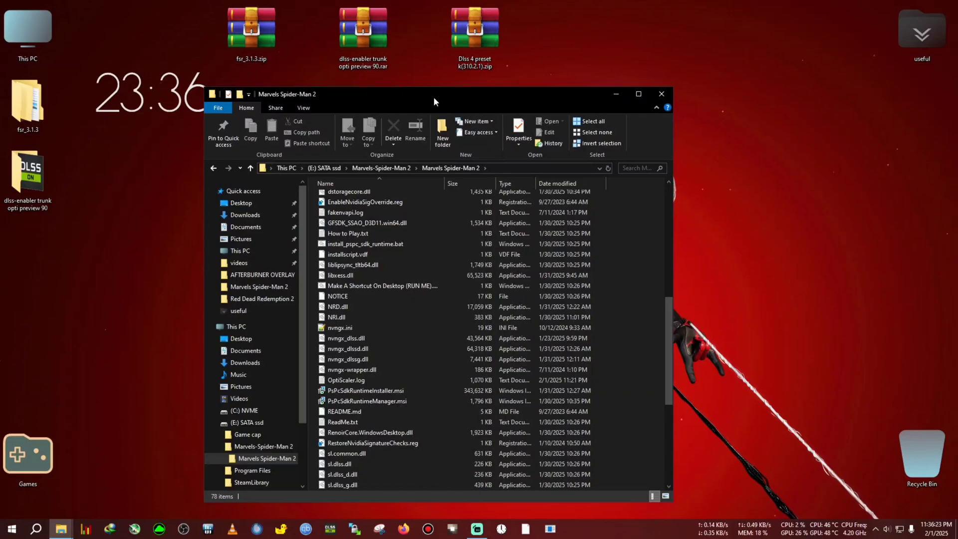
left_click_drag(434, 97, 364, 92)
left_click_drag(480, 40, 730, 58)
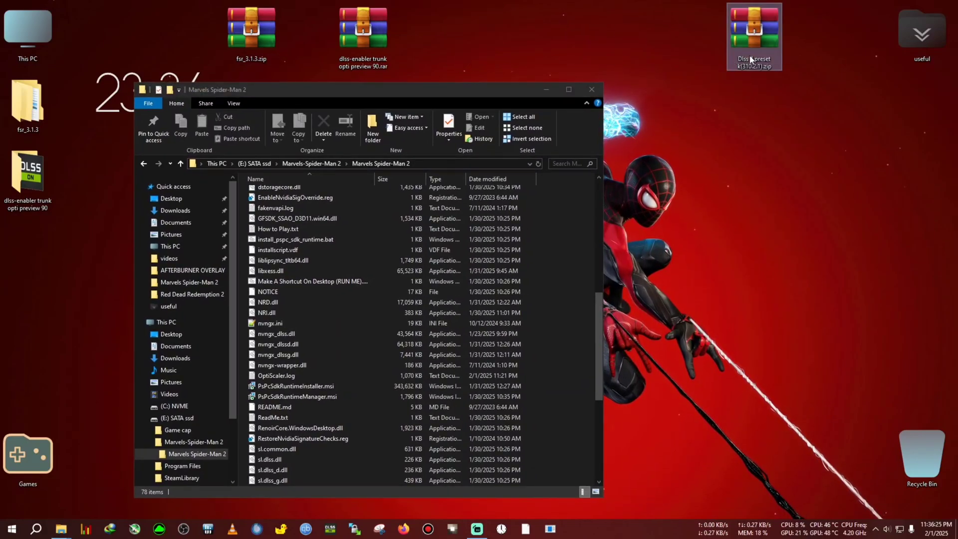
Step: Extract the Dlss 4 preset k(310.2.1) zip onto the desktop
double_click(753, 50)
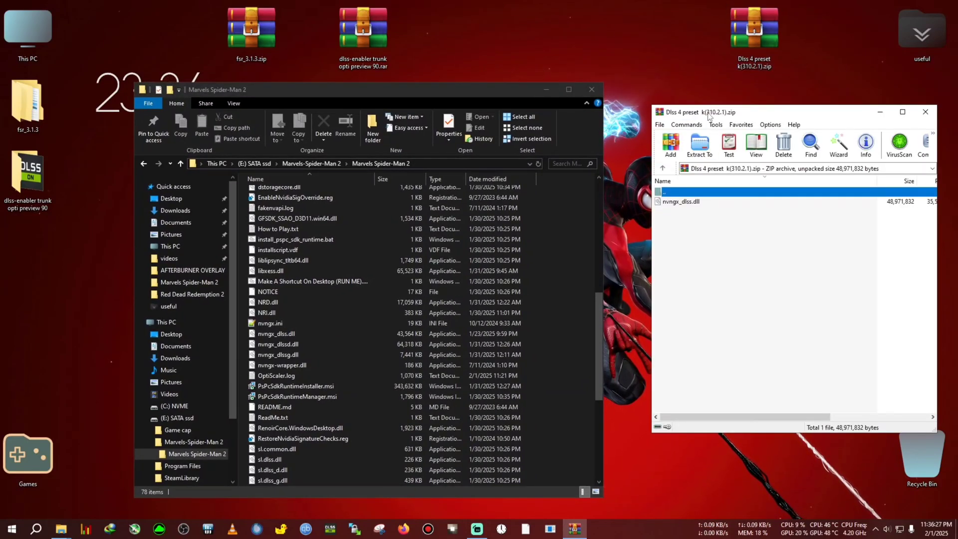
key("Escape")
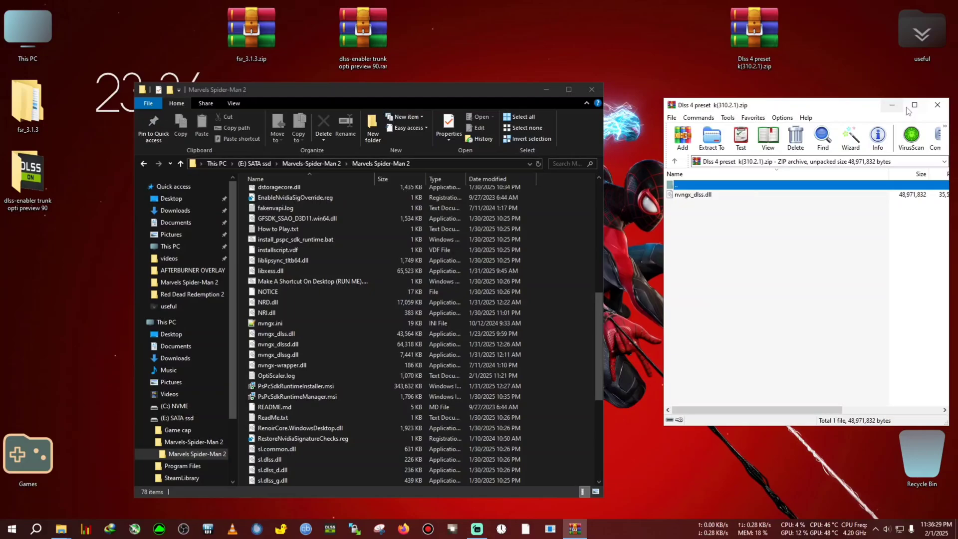
right_click(747, 47)
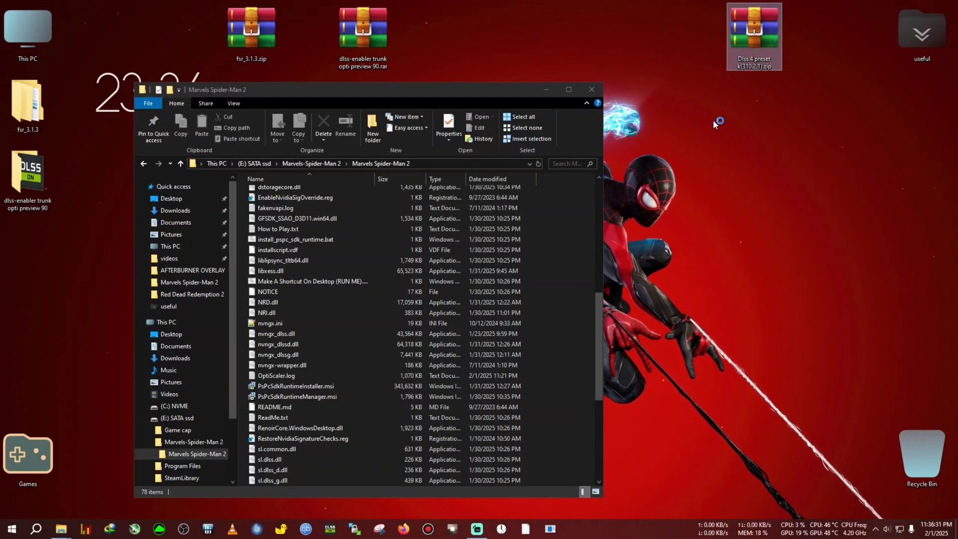
left_click_drag(442, 94, 547, 96)
Step: Drag the extracted nvngx_dlss.dll into the Marvels Spider-Man 2 folder, replacing the existing file
left_click_drag(35, 280, 818, 141)
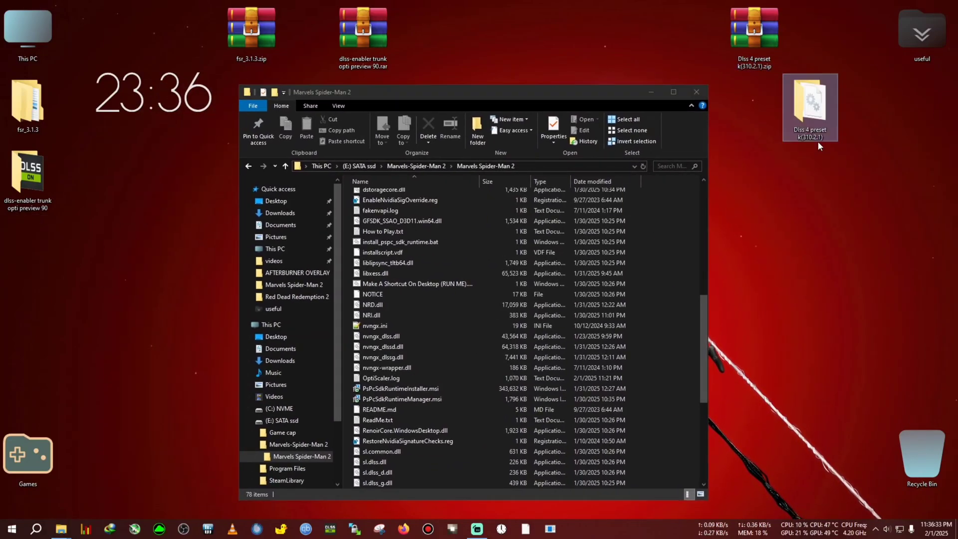
double_click(818, 140)
left_click_drag(561, 94, 802, 100)
left_click_drag(419, 91, 254, 89)
left_click_drag(623, 207, 507, 270)
left_click(441, 184)
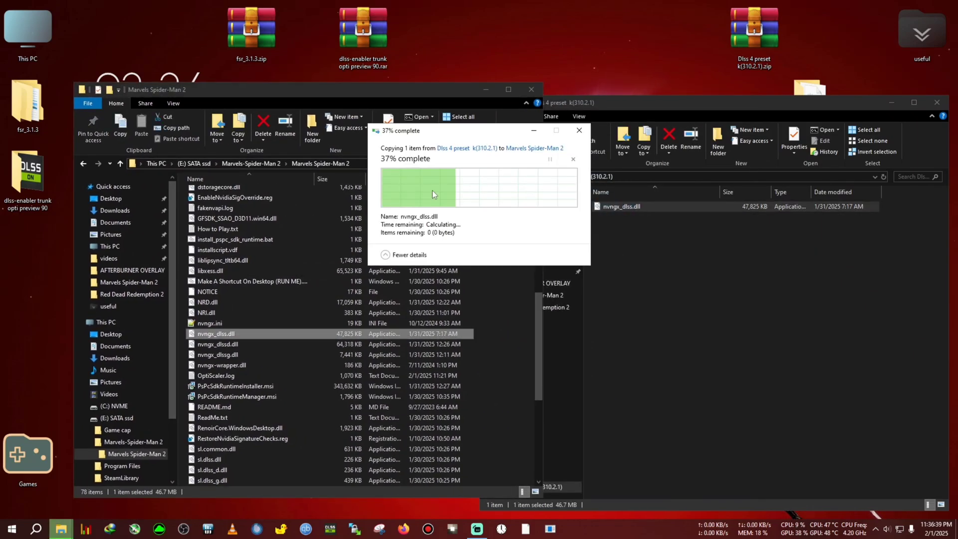
scroll(285, 249, "up", 3)
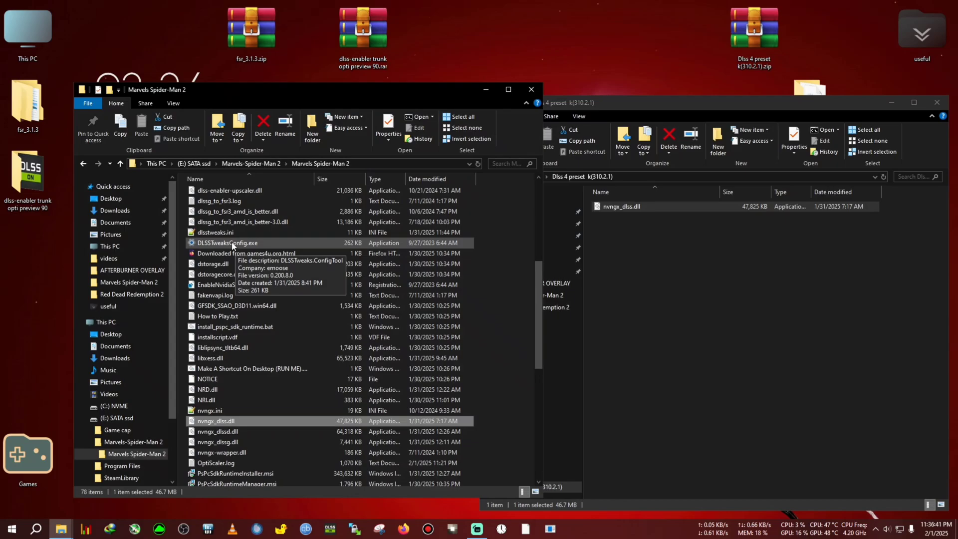
left_click(232, 244)
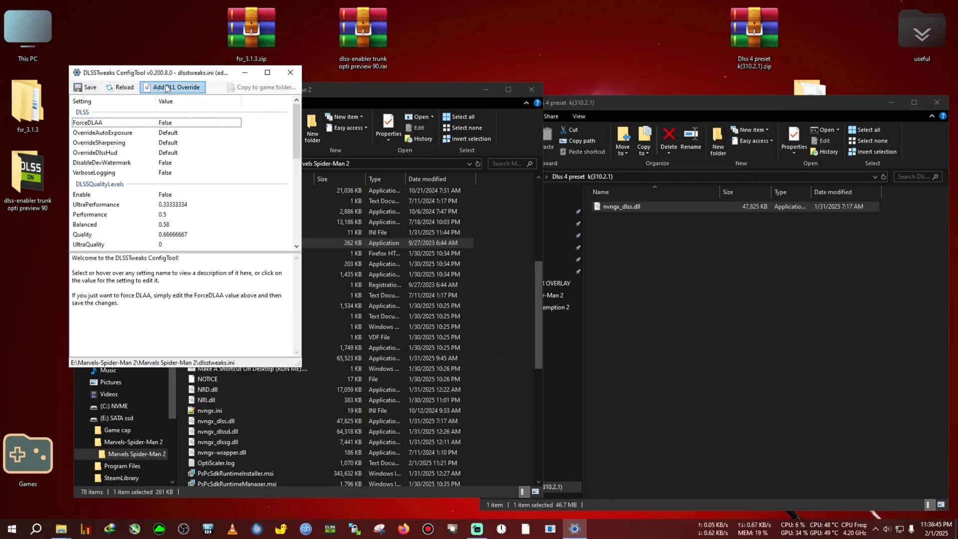
left_click_drag(173, 76, 491, 137)
scroll(624, 240, "down", 7)
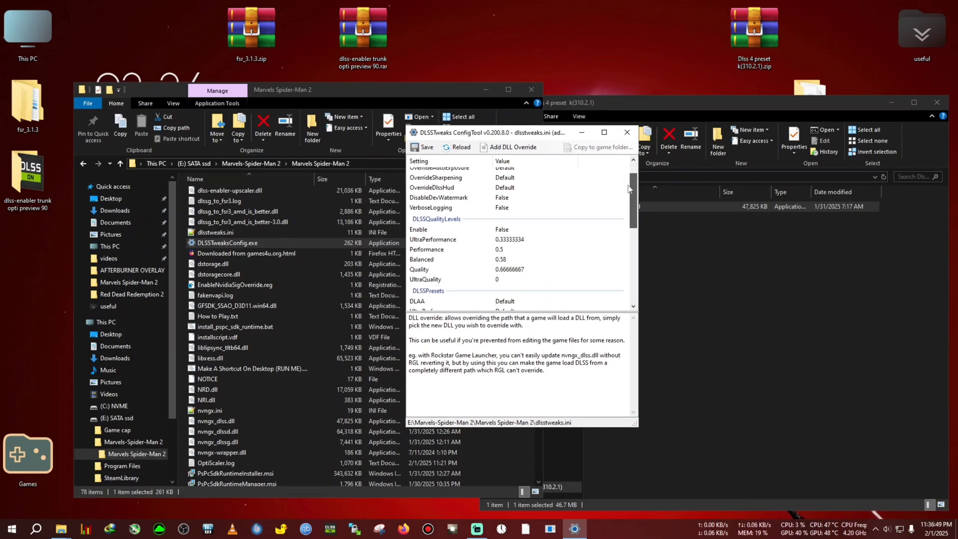
scroll(625, 239, "down", 2)
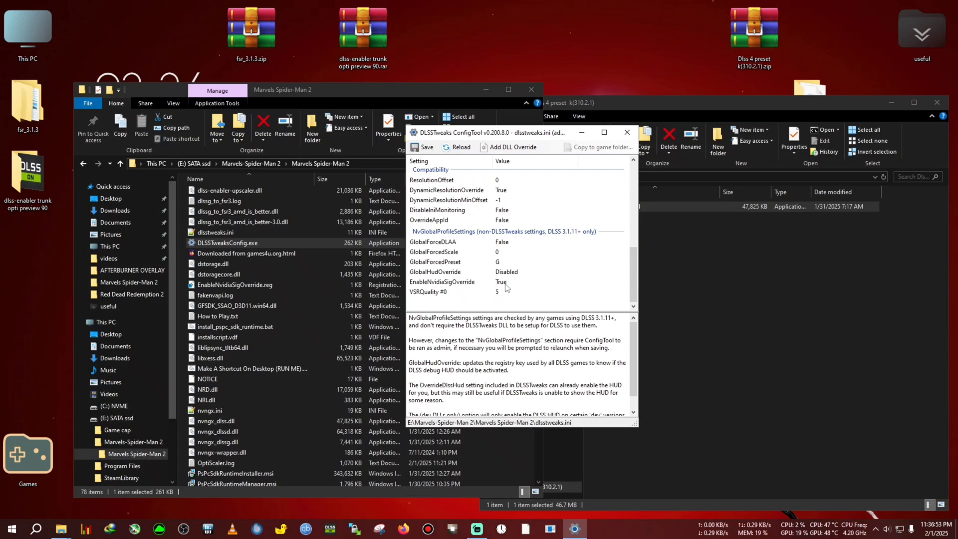
left_click(501, 264)
left_click(499, 263)
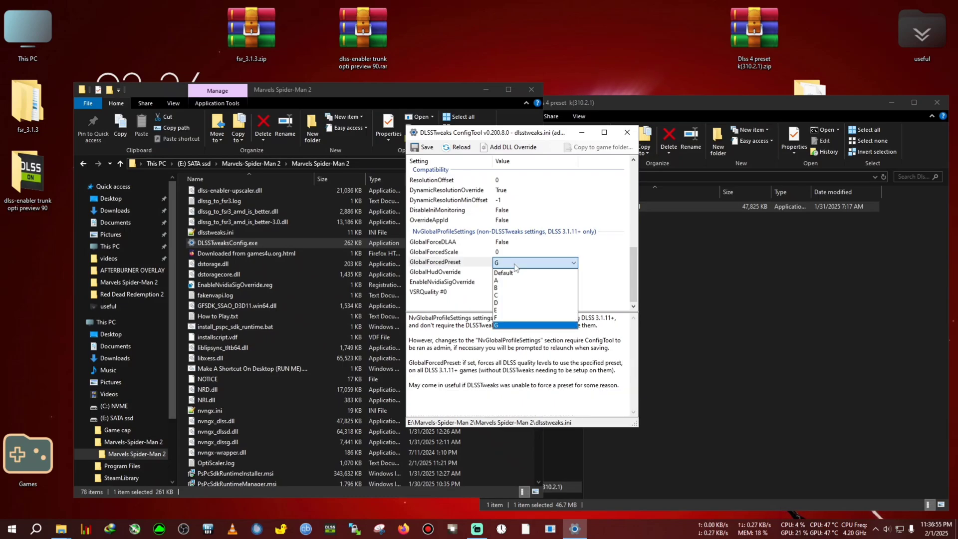
left_click(508, 323)
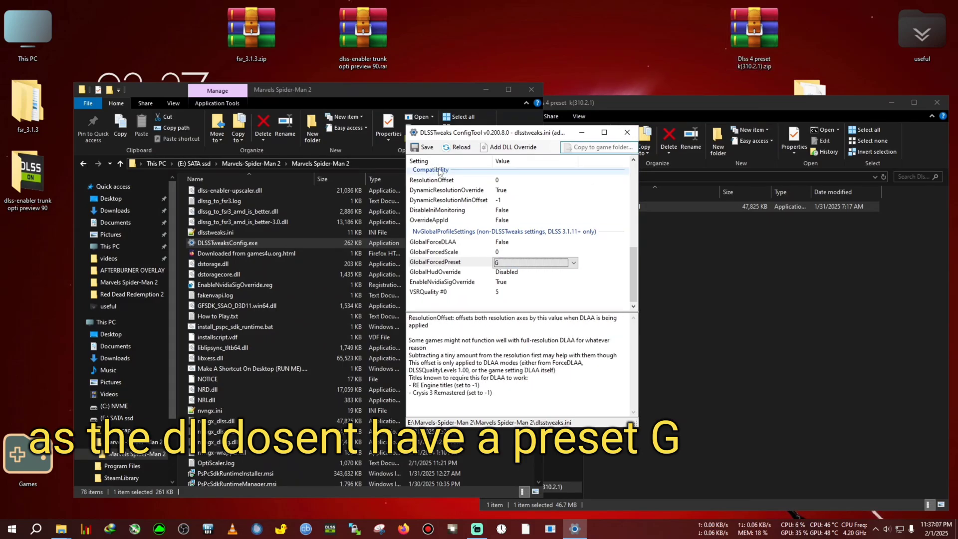
left_click(427, 148)
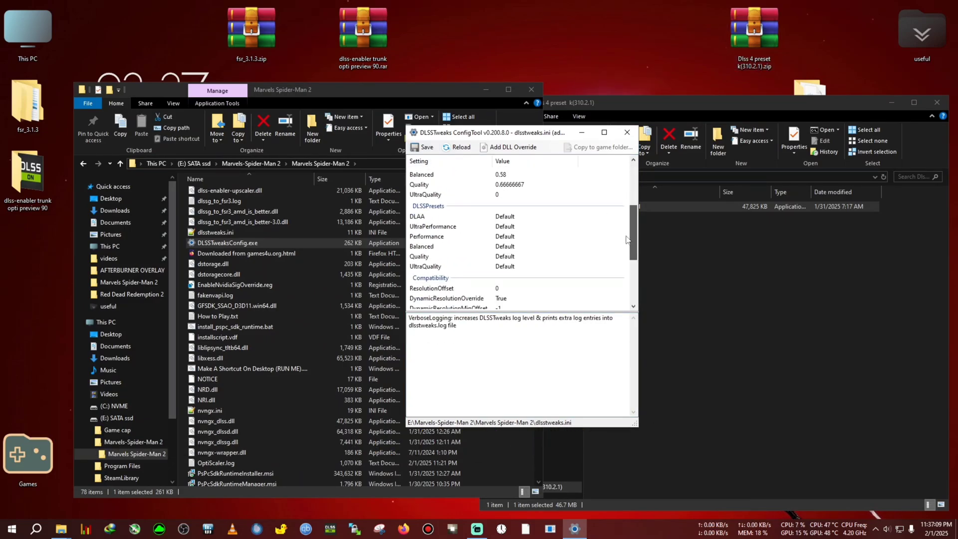
left_click_drag(634, 204, 633, 280)
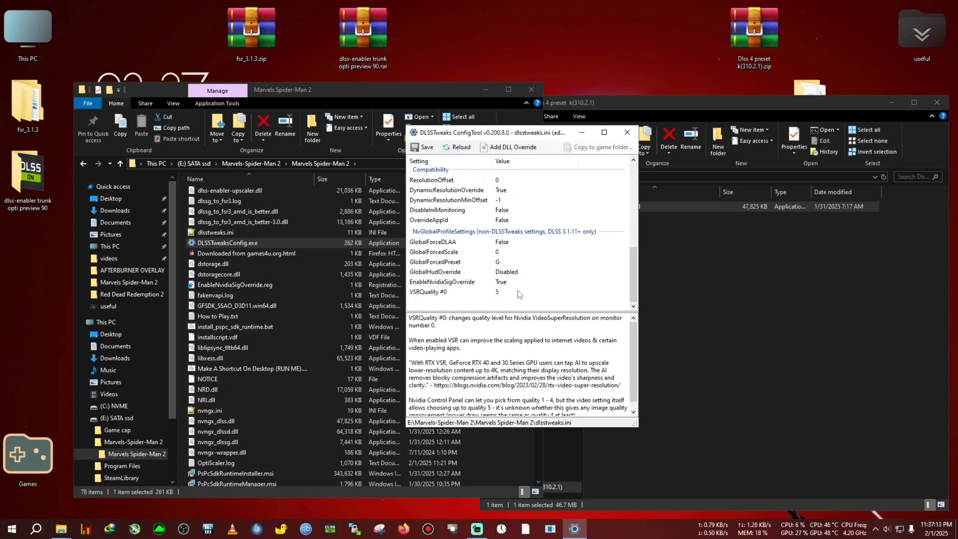
left_click(512, 274)
left_click(514, 274)
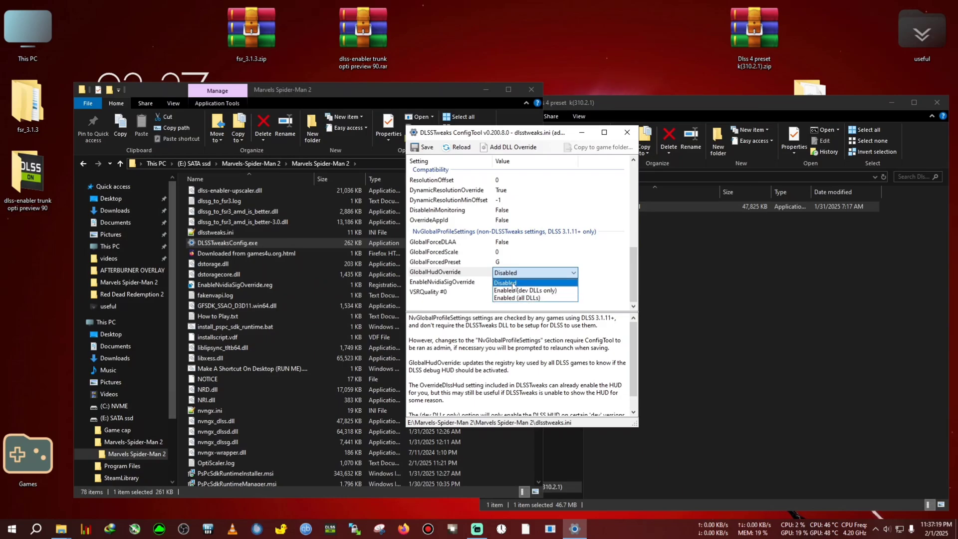
left_click(582, 283)
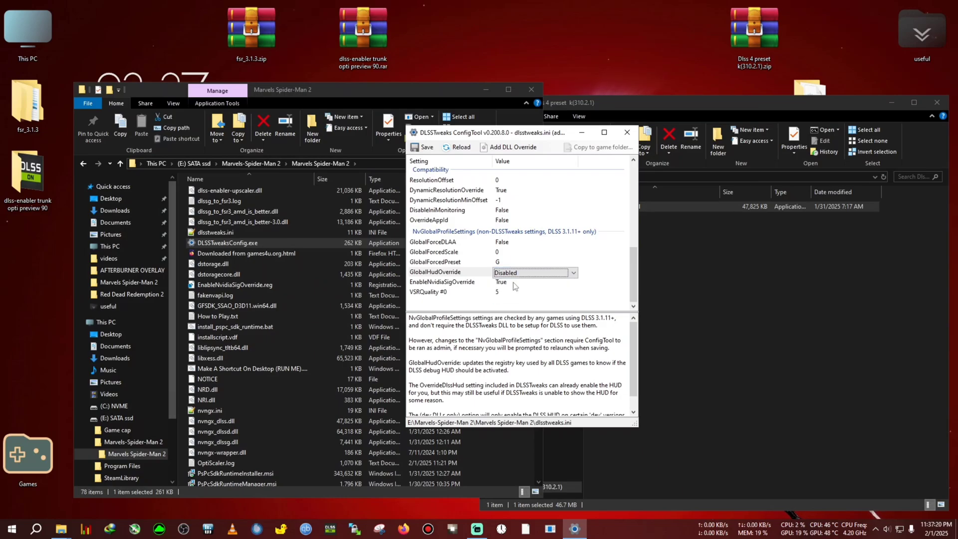
left_click(627, 132)
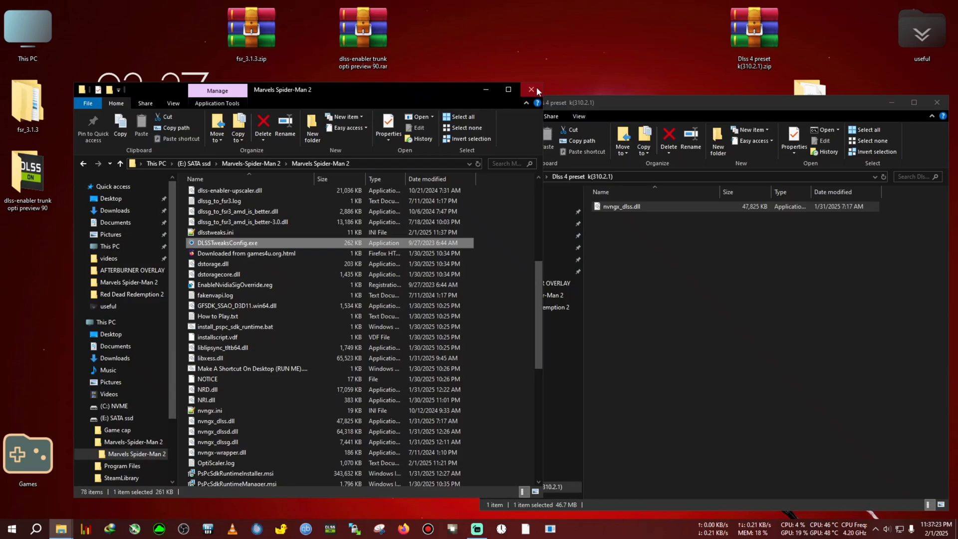
Step: Close the game folder and Dlss 4 preset windows, then walk Spider-Man around the rooftop
left_click(532, 90)
left_click_drag(726, 106, 473, 100)
left_click(686, 97)
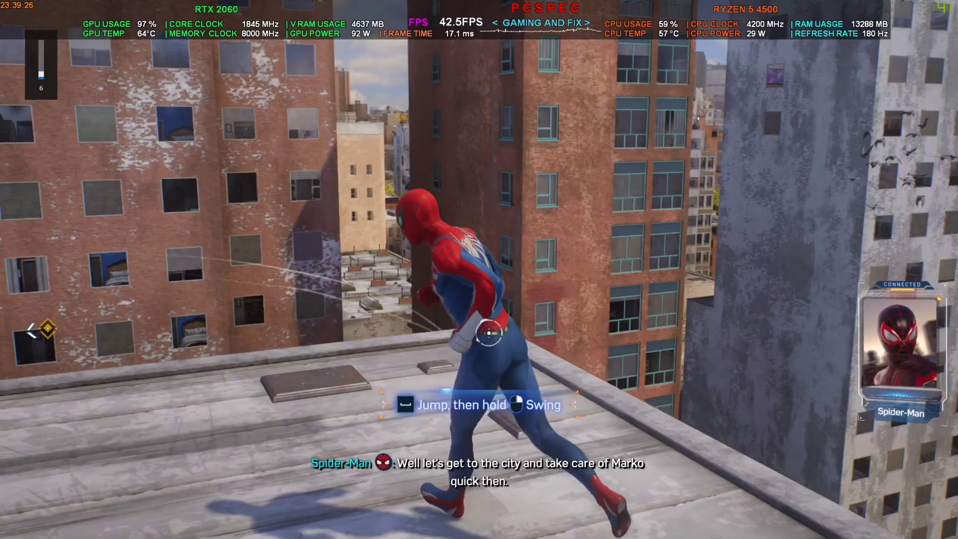
key("w")
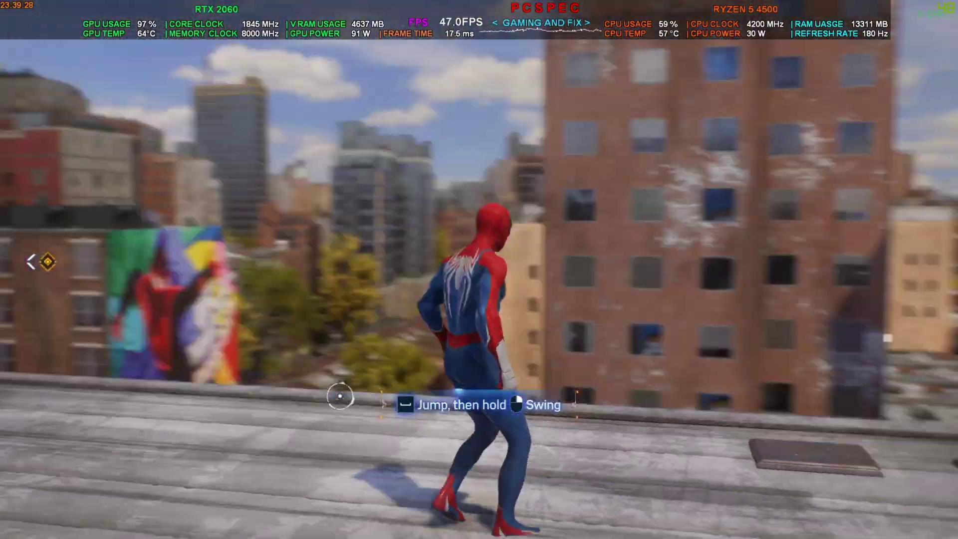
Step: Set Frame Generation to DLSS Frame Generation under Display and Graphics, then apply and accept
key("Escape")
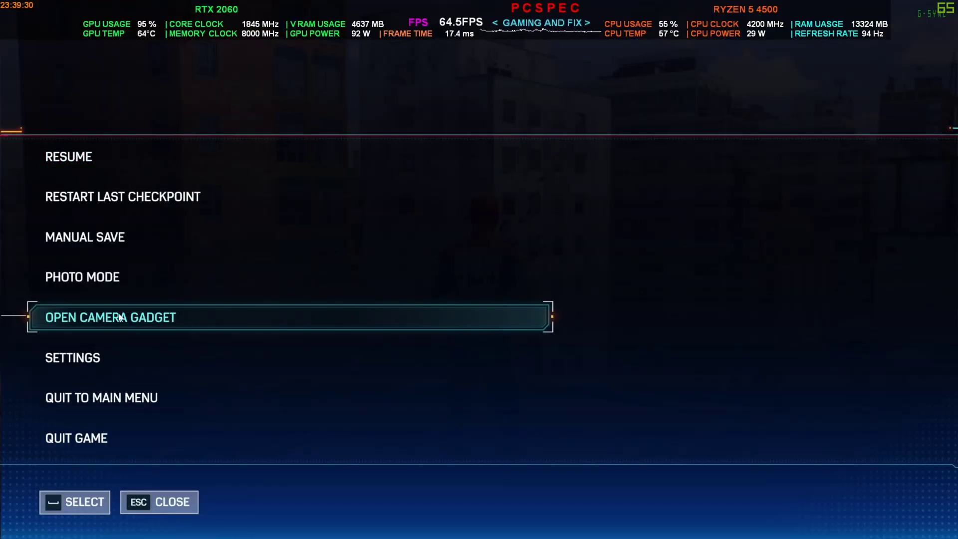
left_click(92, 358)
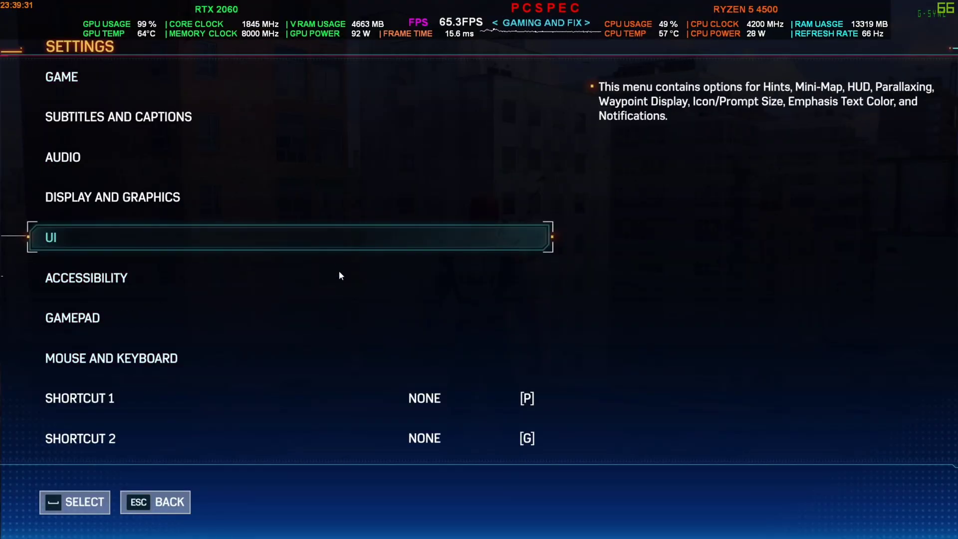
left_click(131, 200)
scroll(269, 302, "down", 5)
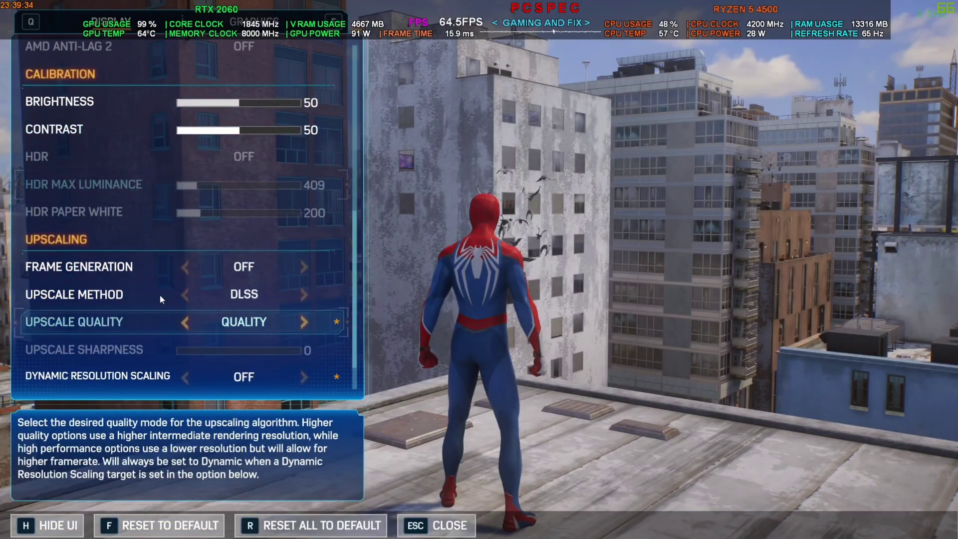
left_click(304, 267)
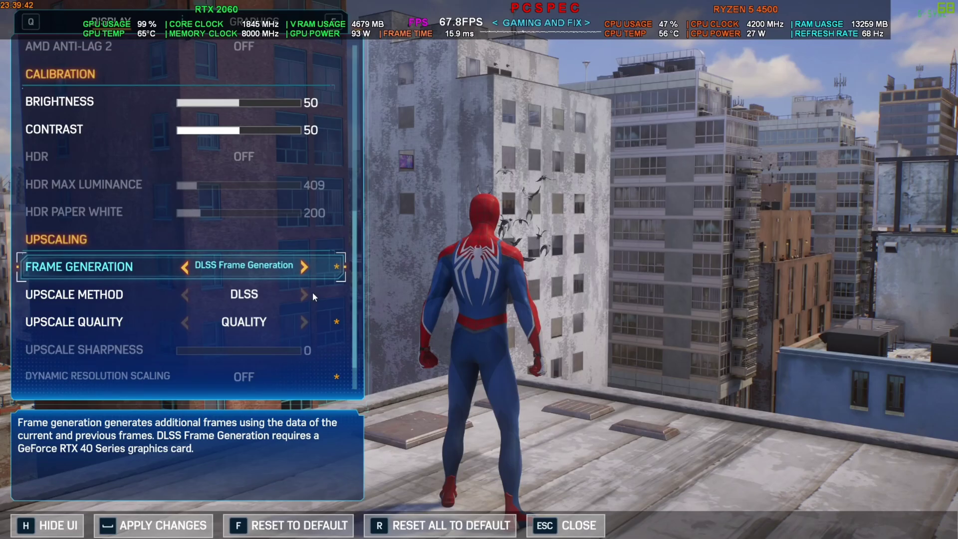
left_click(182, 505)
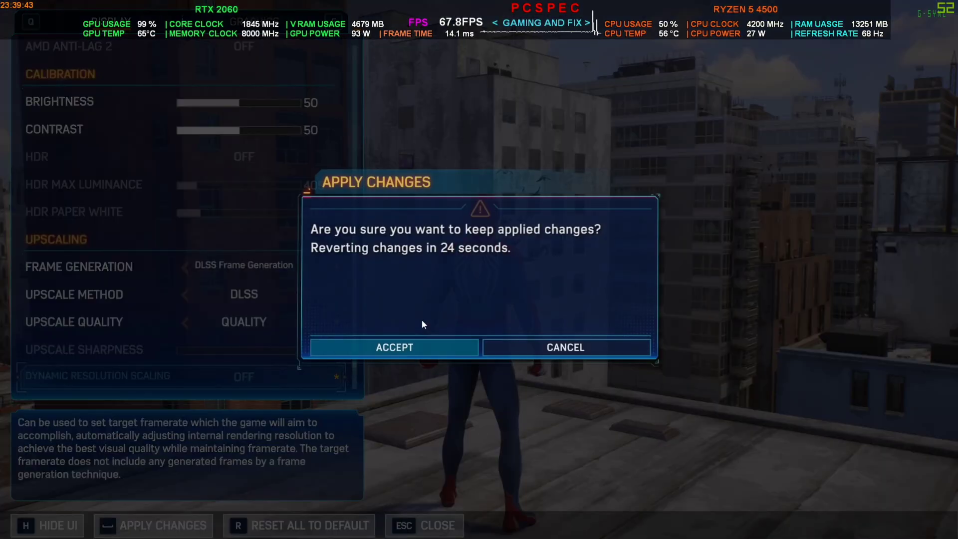
left_click(424, 351)
Step: Return to gameplay, move Spider-Man across the rooftop, and pause again
key("Escape")
key("Escape")
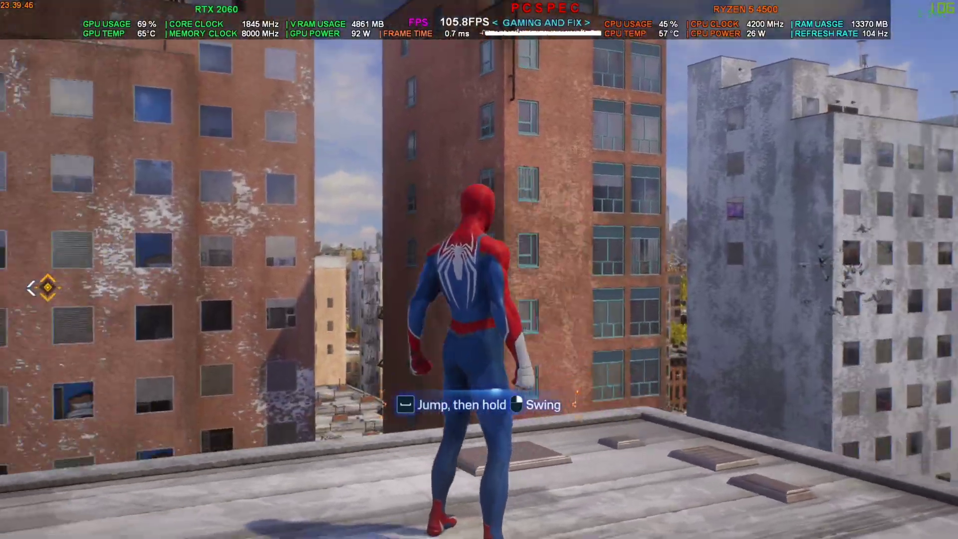
key("d")
key("a")
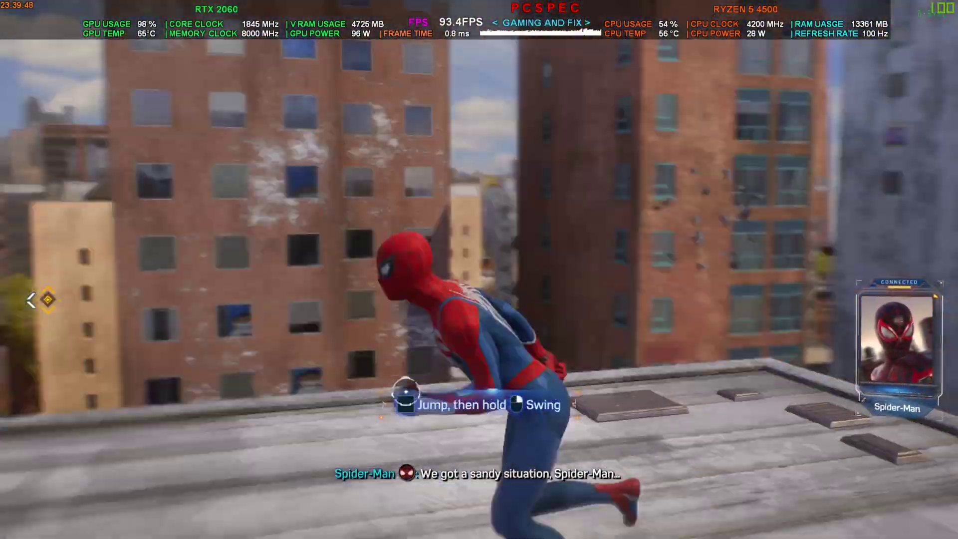
key("d")
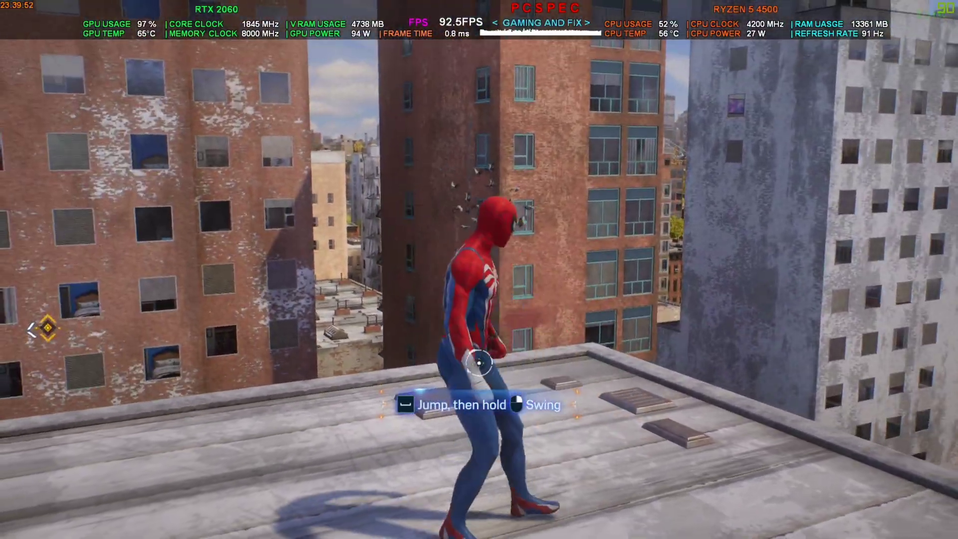
key("Escape")
Step: Set a framerate limit in RivaTuner Statistics Server from the tray, then open MSI Afterburner
key("super")
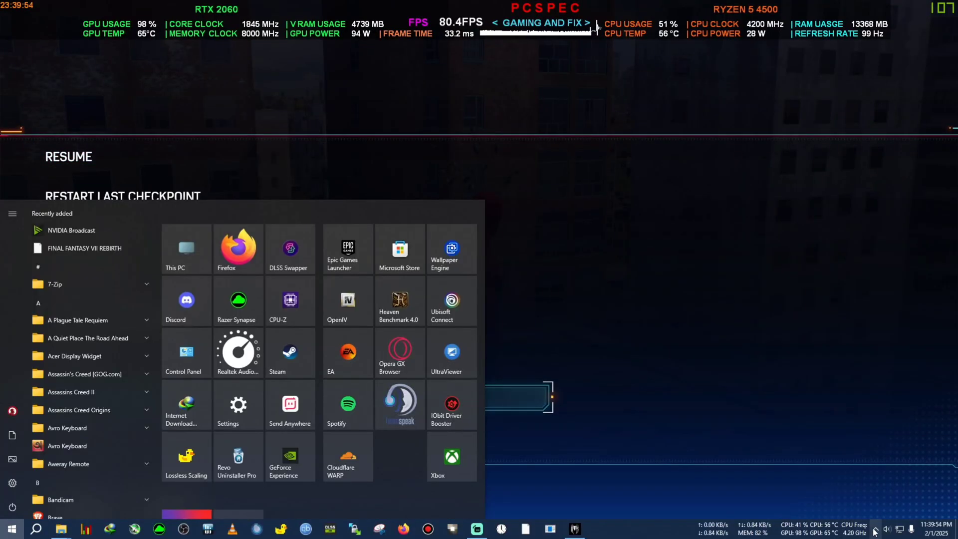
left_click(874, 529)
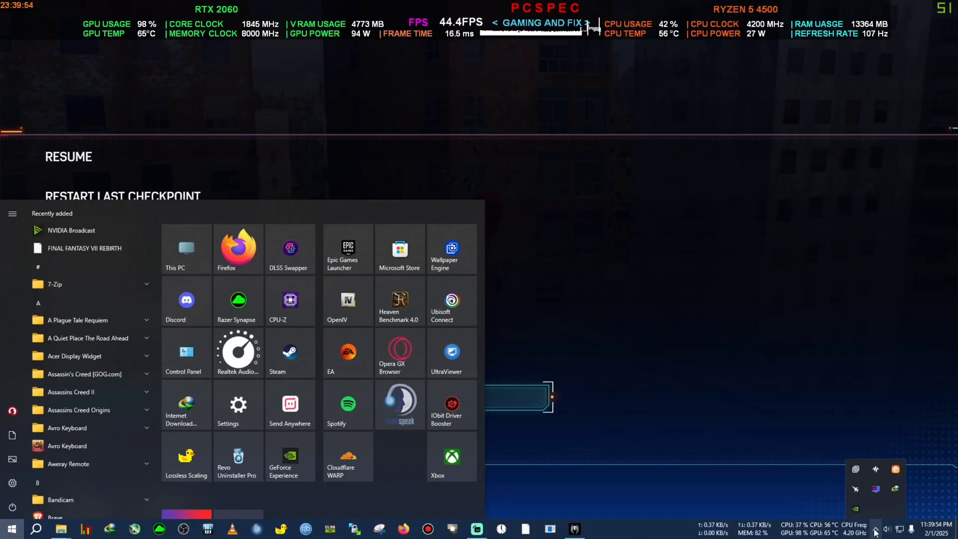
left_click(875, 490)
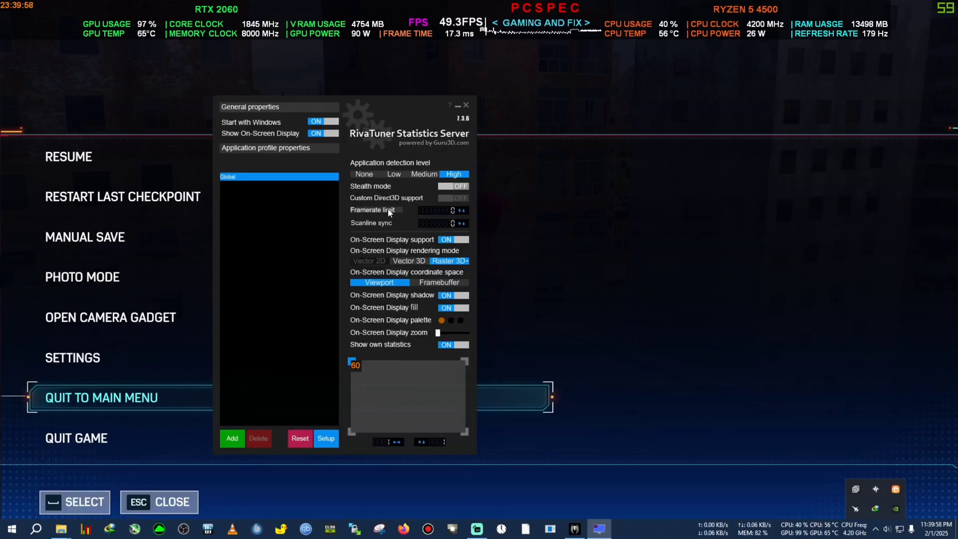
left_click(452, 211)
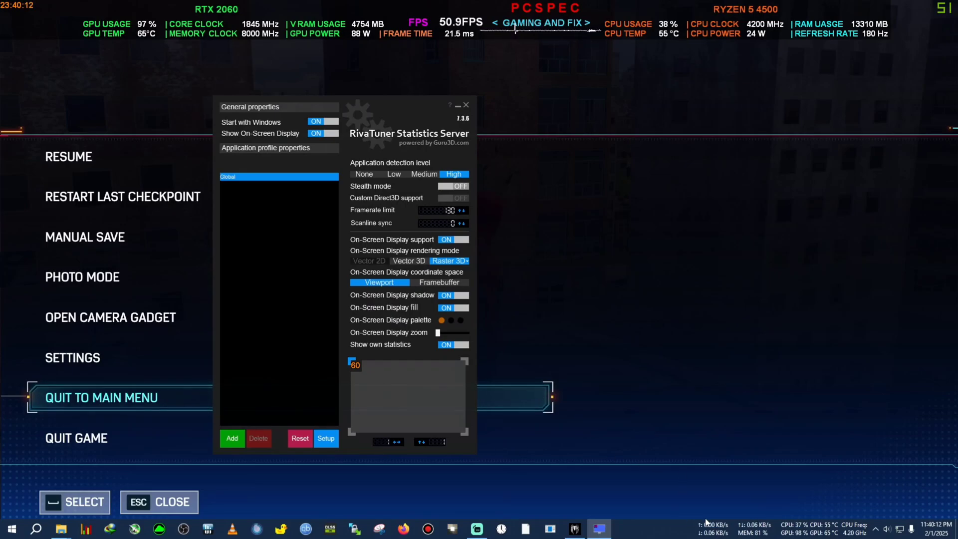
left_click(872, 529)
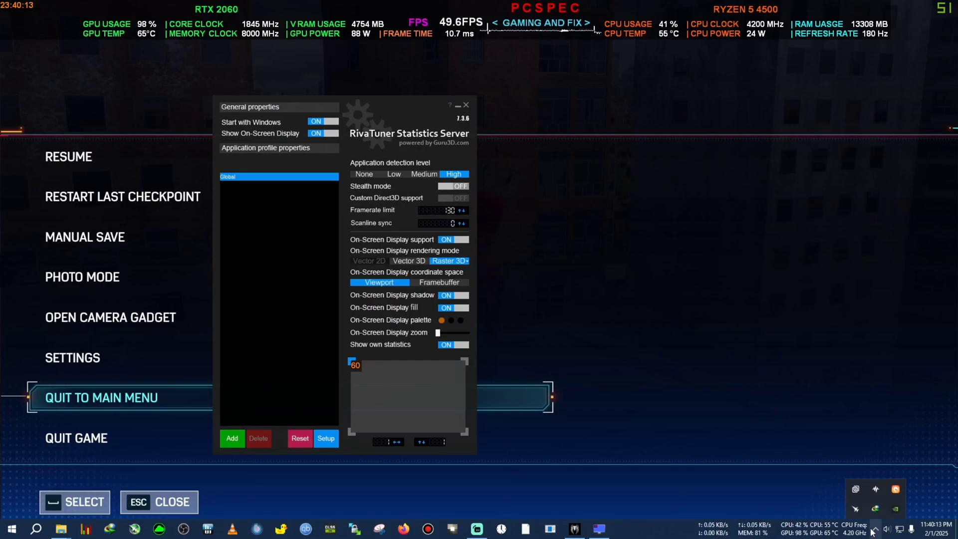
left_click(854, 509)
Step: In Afterburner properties, enable the on-screen display toggle hotkey on the On-Screen Display page
left_click(22, 142)
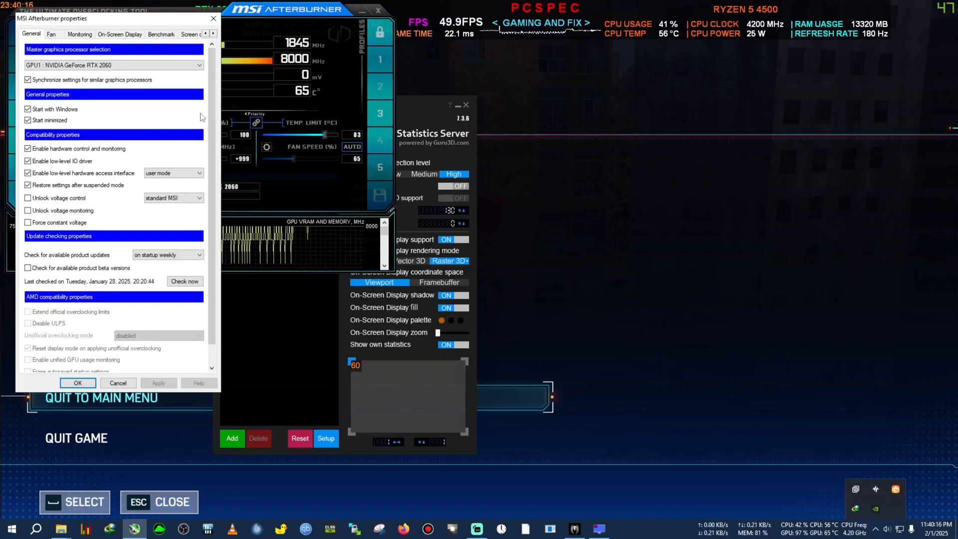
left_click(213, 33)
left_click(213, 34)
left_click(213, 33)
left_click(213, 34)
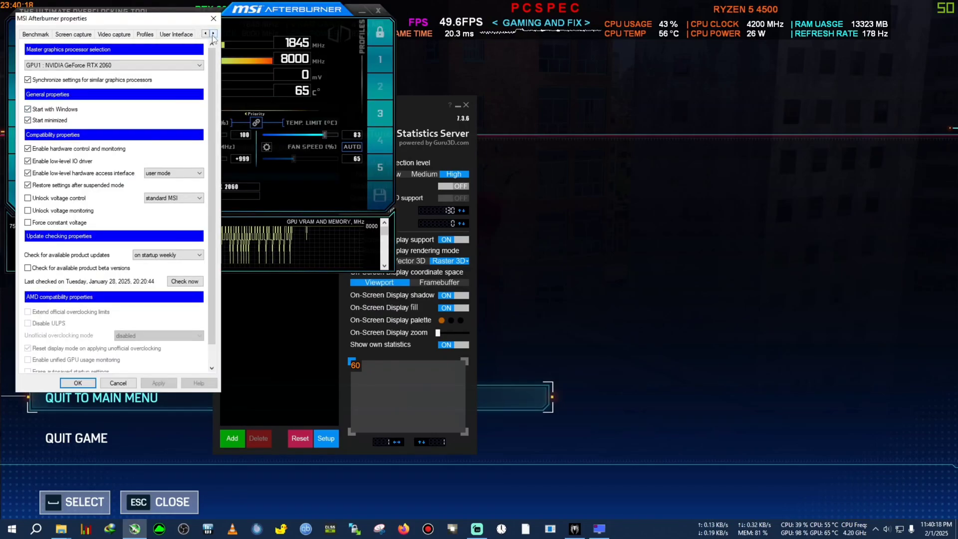
left_click(206, 34)
left_click(119, 35)
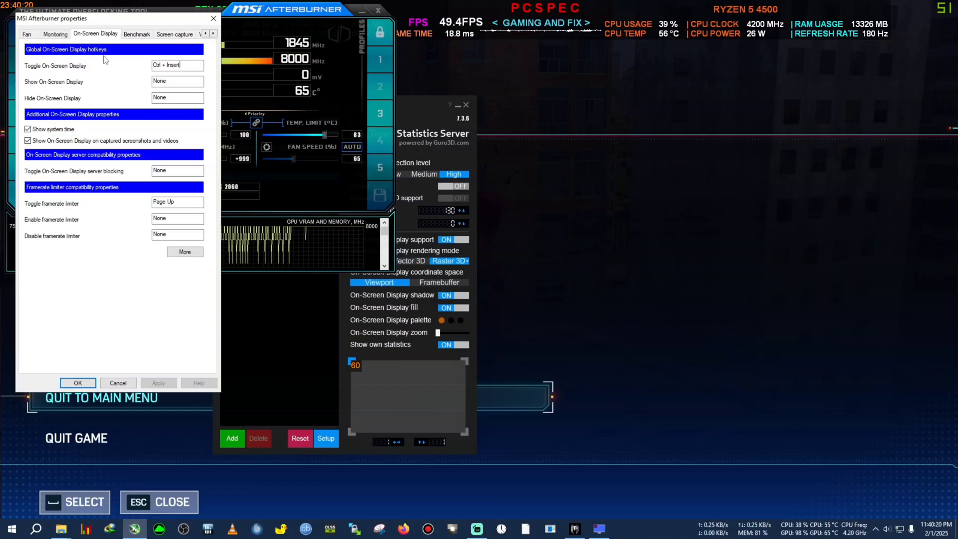
left_click(160, 70)
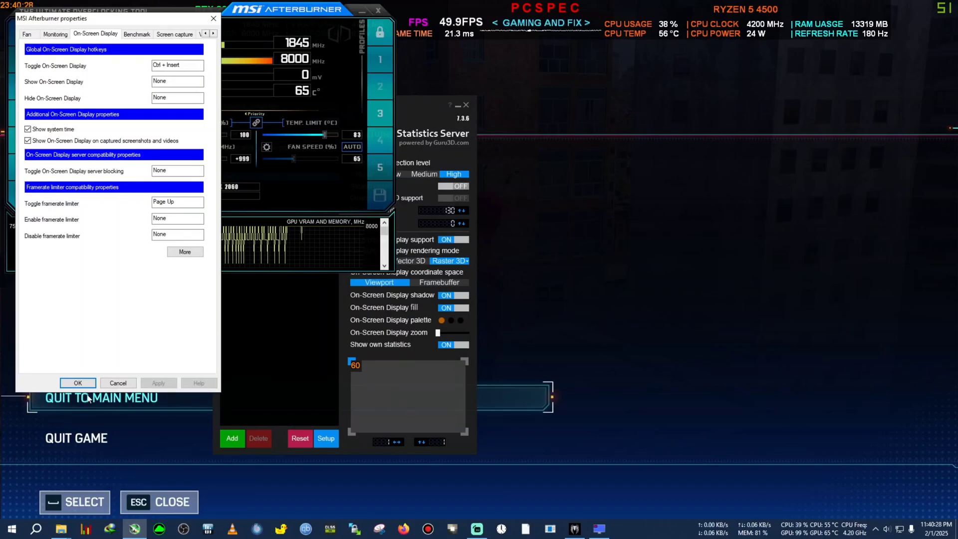
Step: Confirm the Afterburner properties and minimize both Afterburner and RivaTuner
left_click(77, 384)
left_click(361, 11)
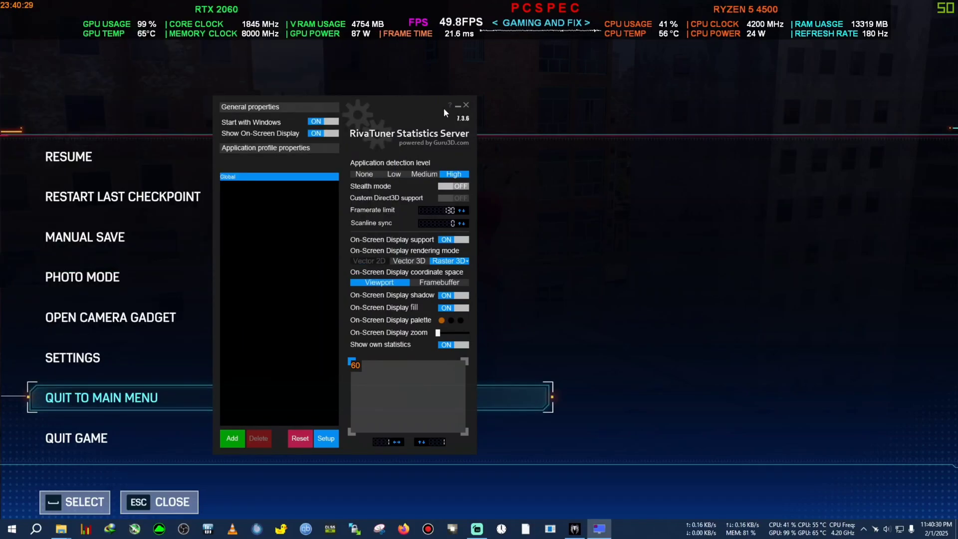
left_click(459, 107)
Step: Resume play and walk Spider-Man around the rooftop with WASD while the overlay shows about 95–100 FPS
key("Escape")
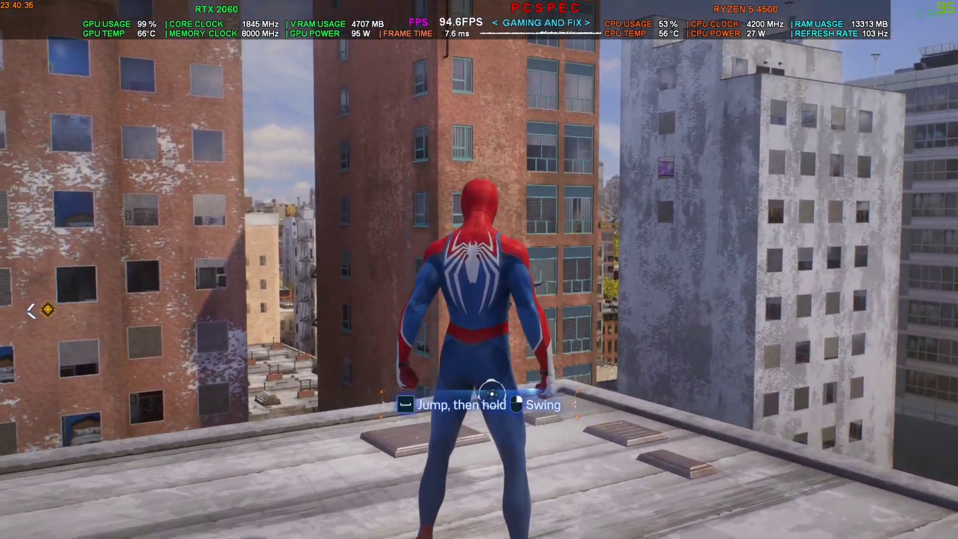
key("d")
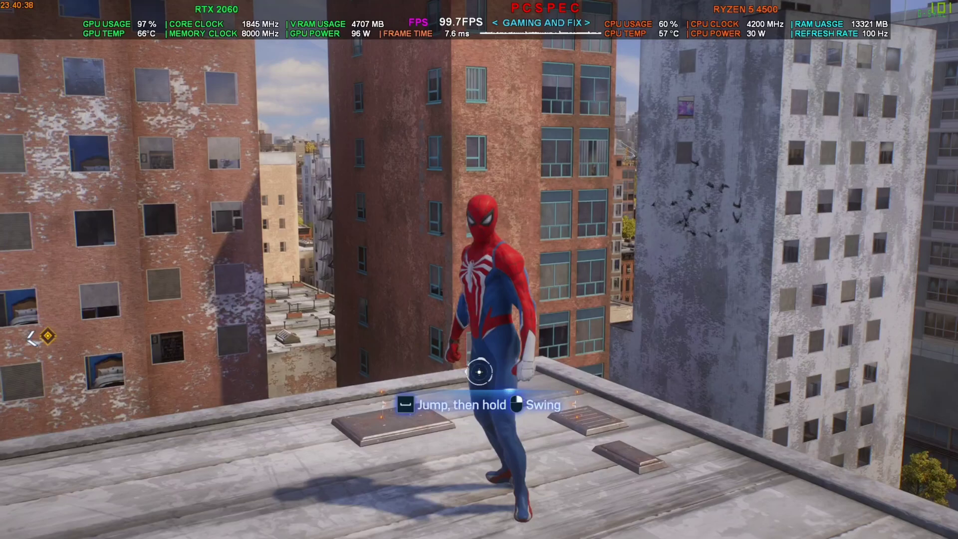
key("w")
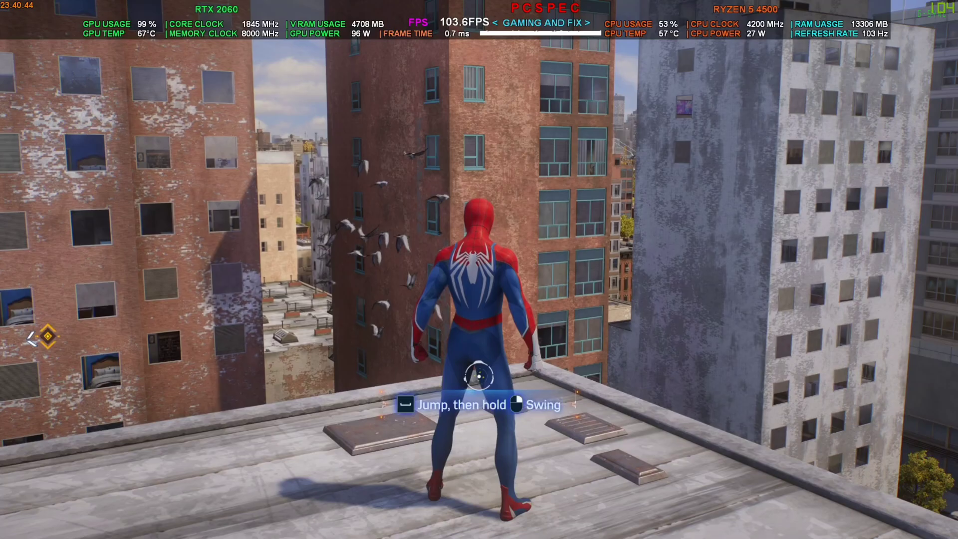
key("s")
key("w")
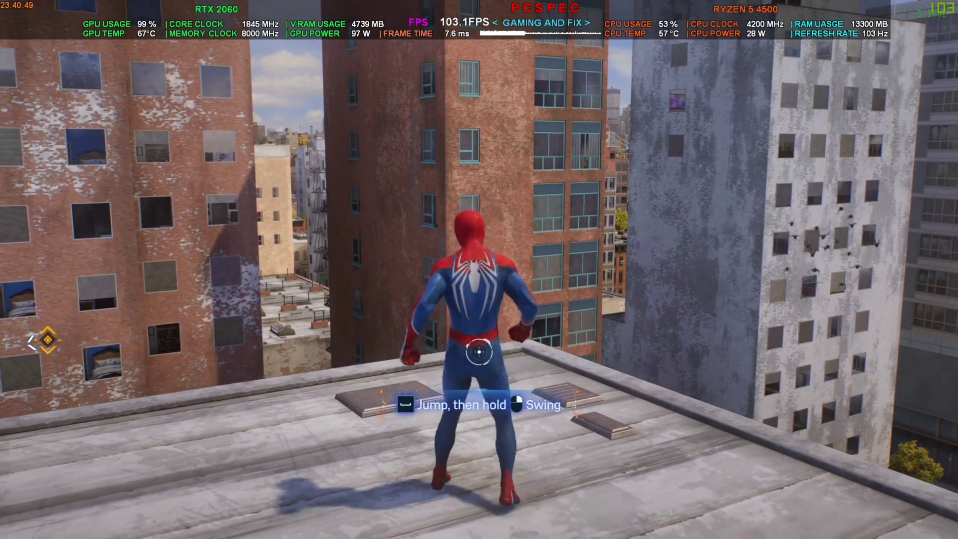
Step: Move Spider-Man left, then pause and go to Settings > Display and Graphics
key("a")
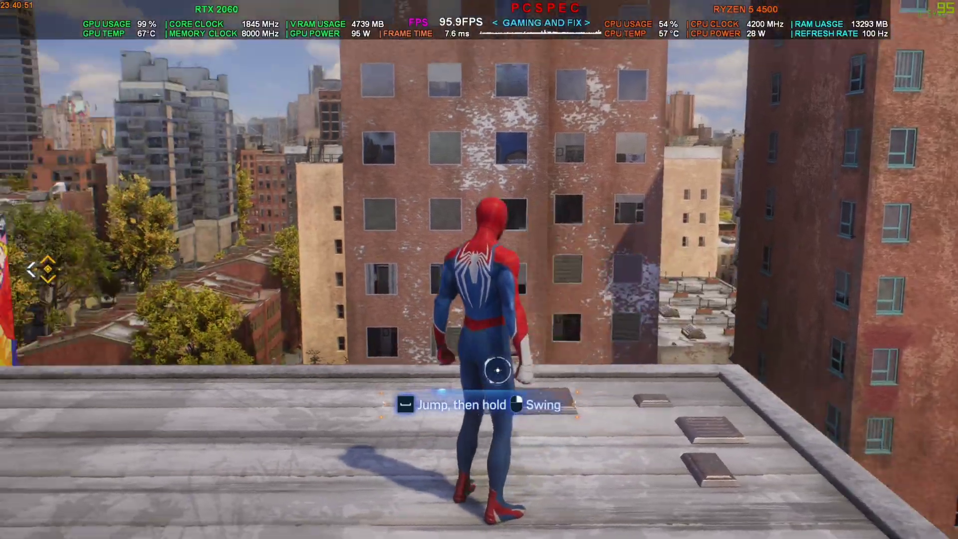
key("Escape")
left_click(128, 358)
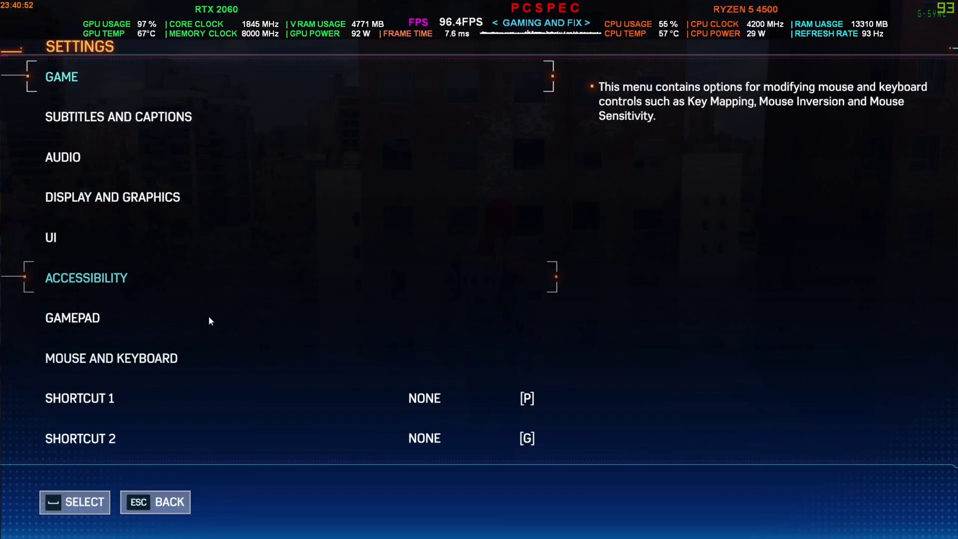
left_click(133, 202)
Step: Set Frame Generation and Upscale Method both to FSR 3.1.3 and apply the changes
scroll(259, 249, "down", 5)
scroll(265, 292, "down", 1)
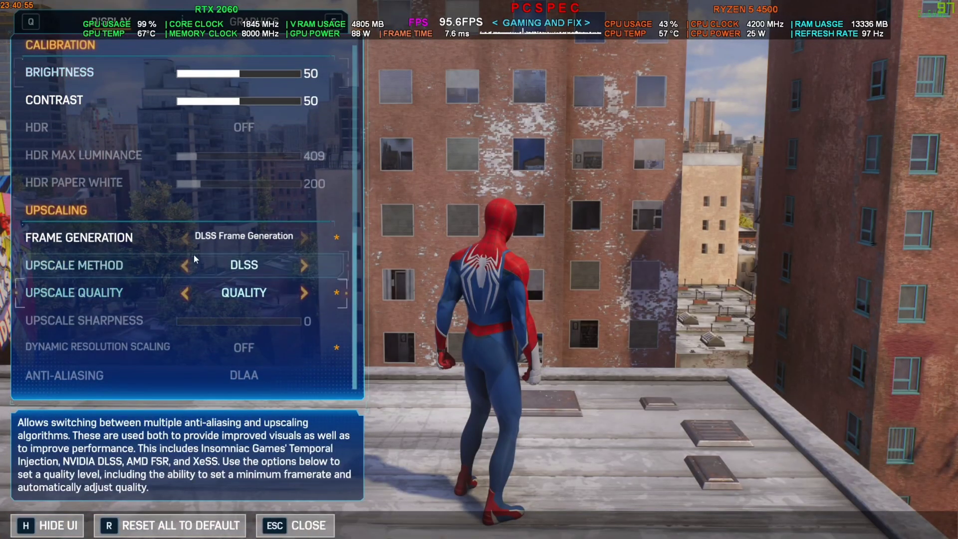
left_click(185, 238)
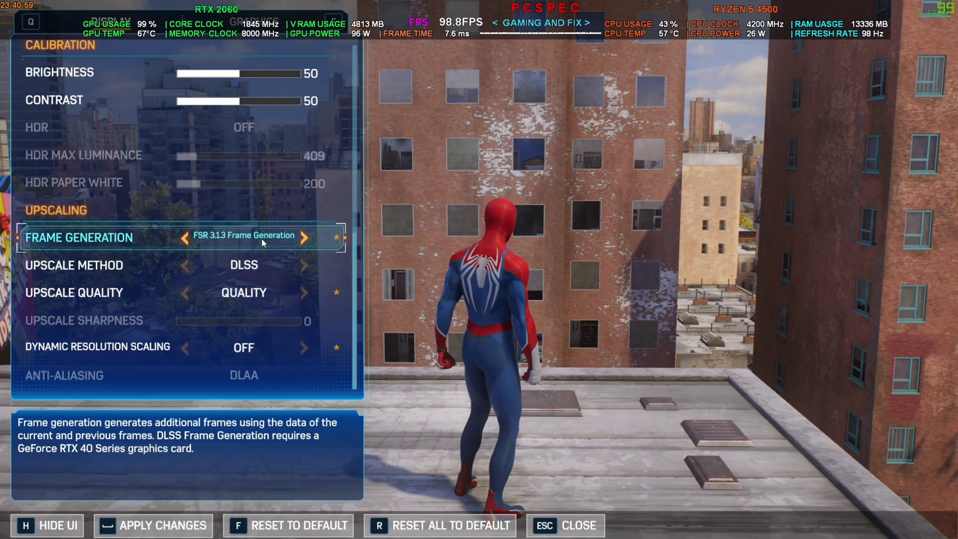
left_click(184, 265)
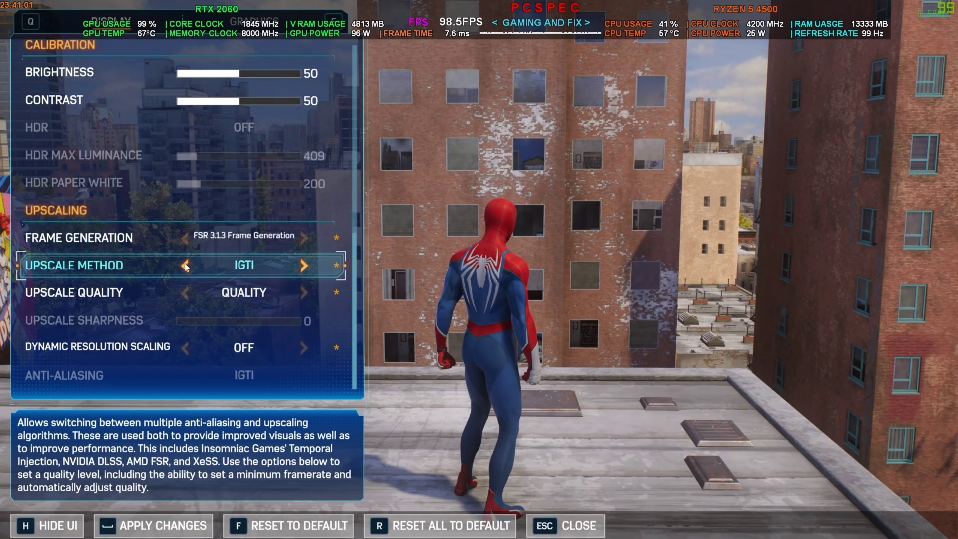
left_click(185, 266)
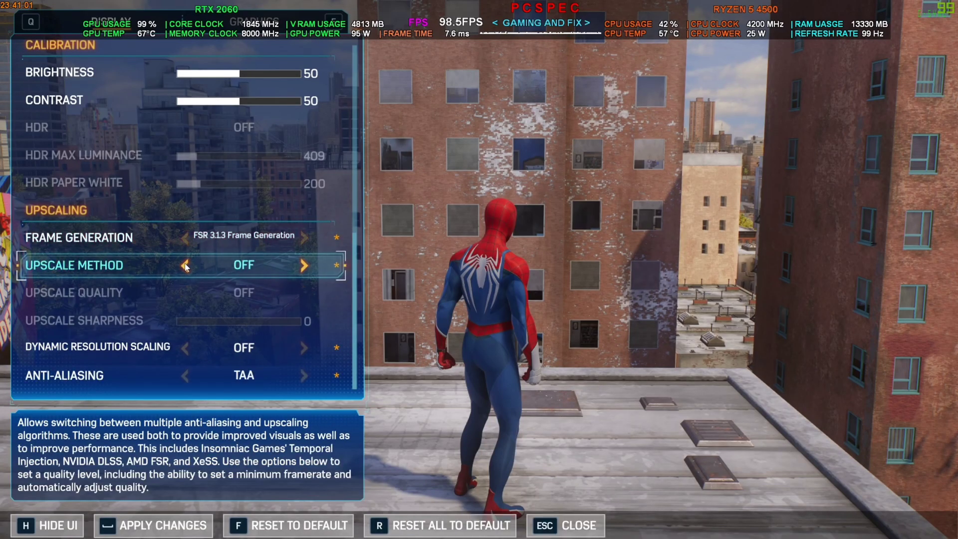
left_click(302, 267)
left_click(302, 267)
left_click(304, 267)
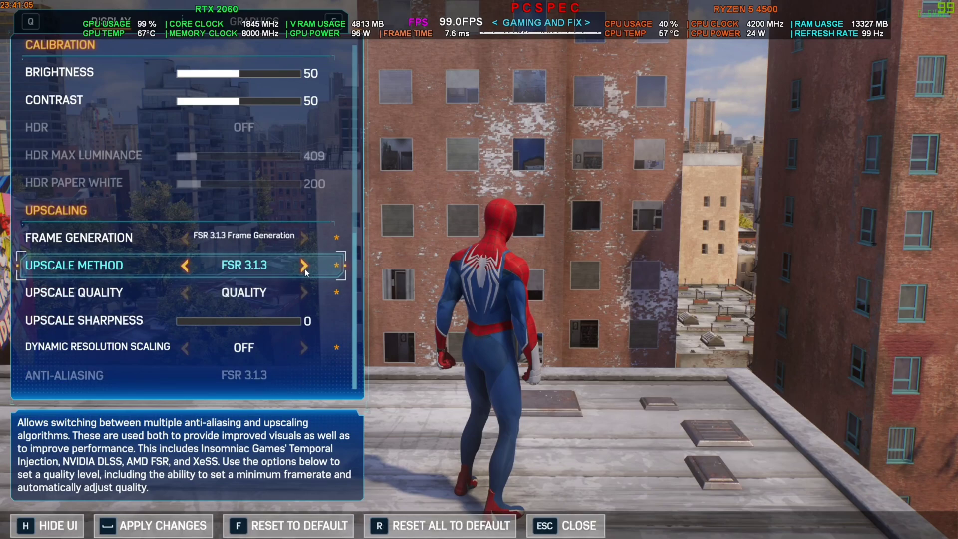
key("space")
Step: Accept the new graphics settings, return to gameplay and jump off the rooftop to web-swing
left_click(417, 344)
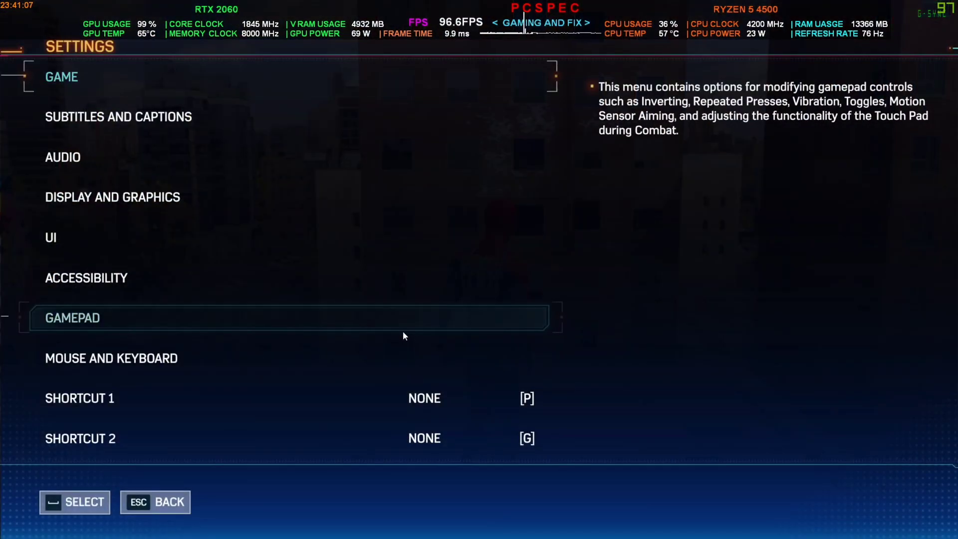
key("Escape")
key("Escape")
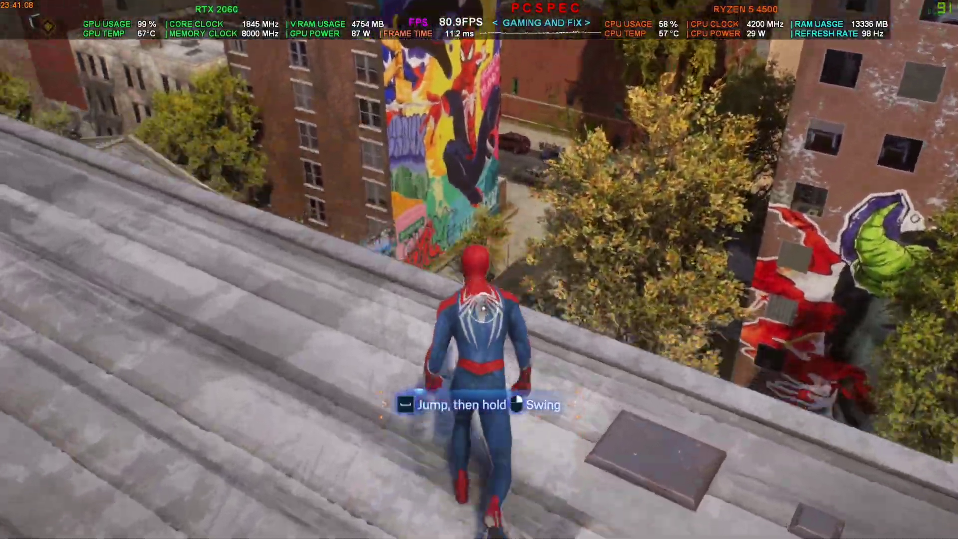
key("space")
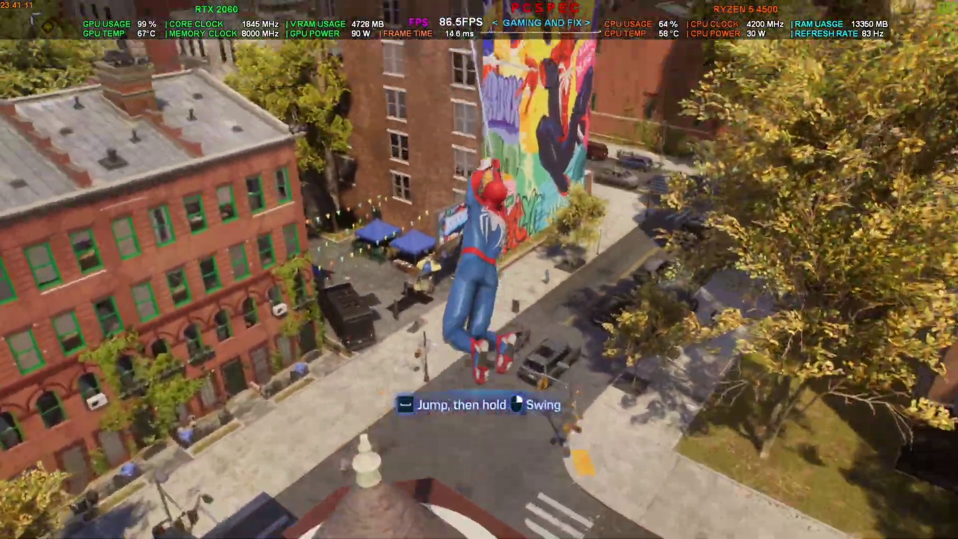